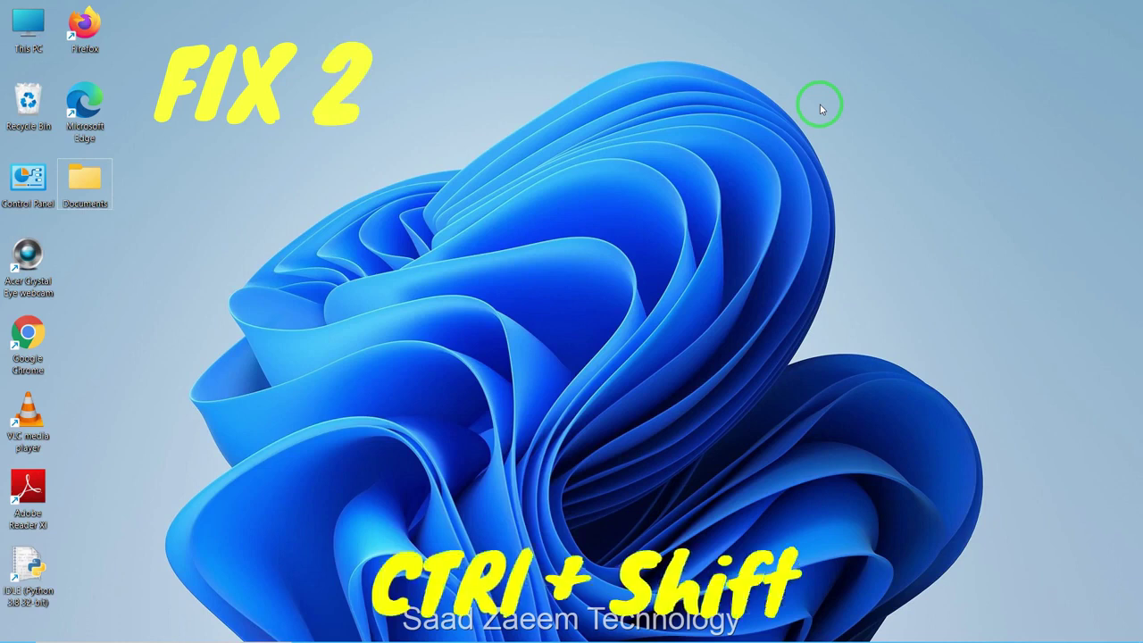
Step: Review the startup apps list in Task Manager, then close it
key("ctrl+shift+Escape")
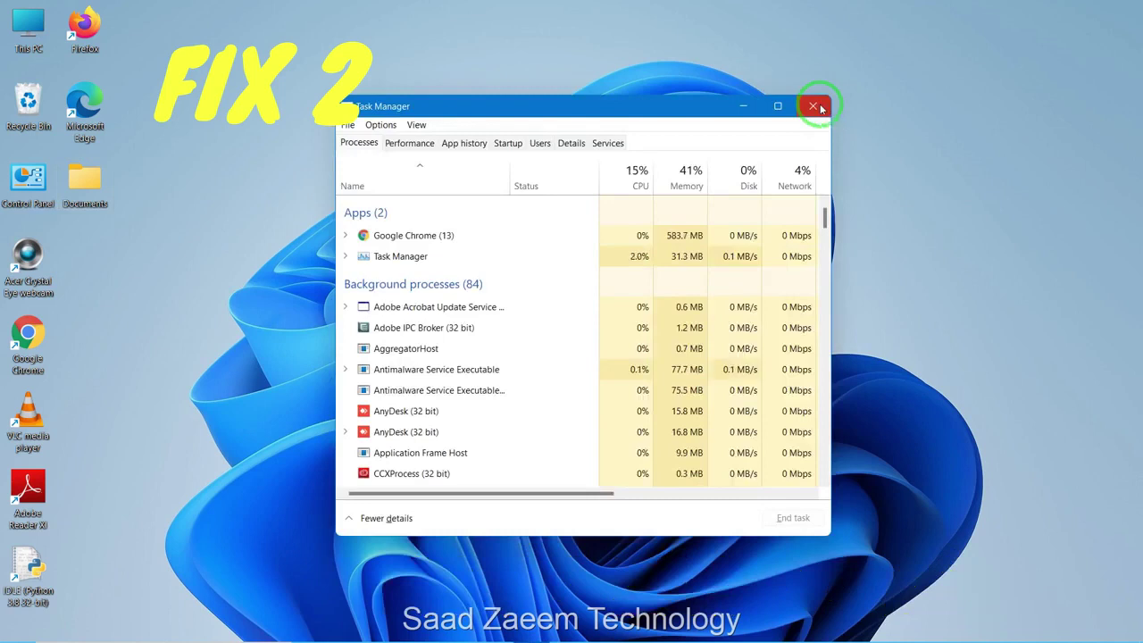
left_click(508, 145)
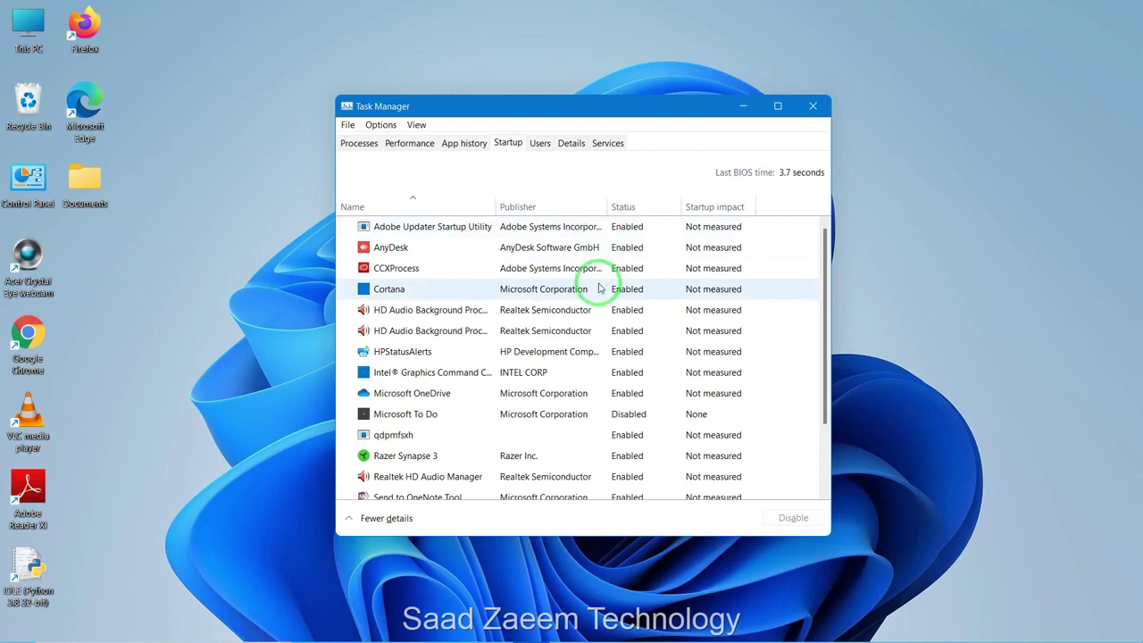
scroll(600, 287, "down", 1)
scroll(600, 287, "up", 1)
left_click(743, 105)
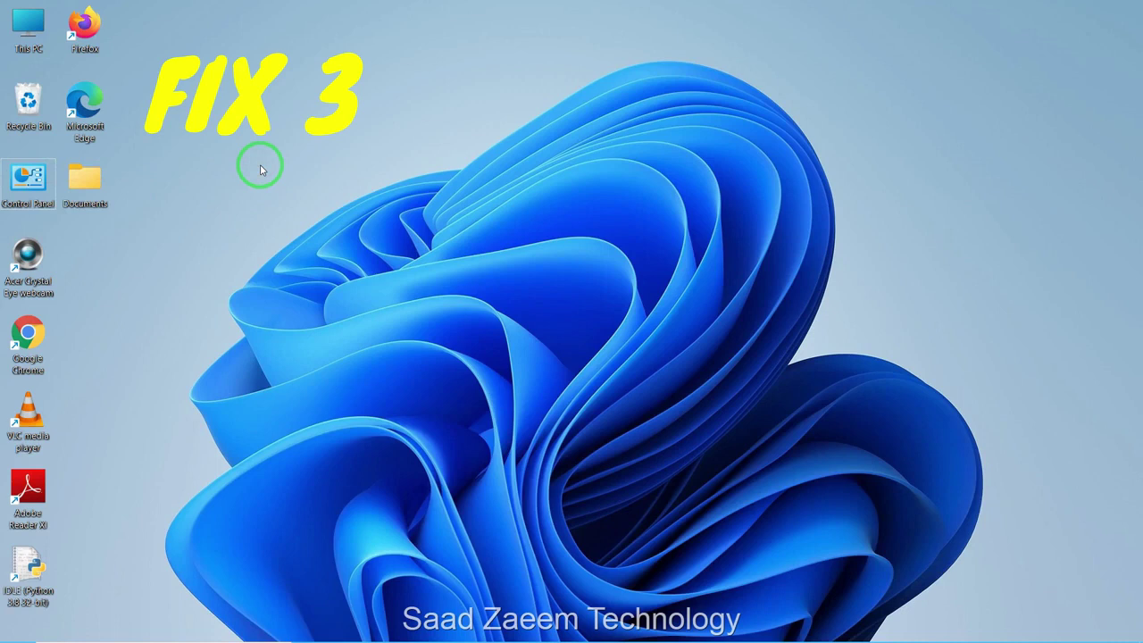
Step: Run 'Control' from the Run dialog, replacing the leftover netplwiz command
key("super+r")
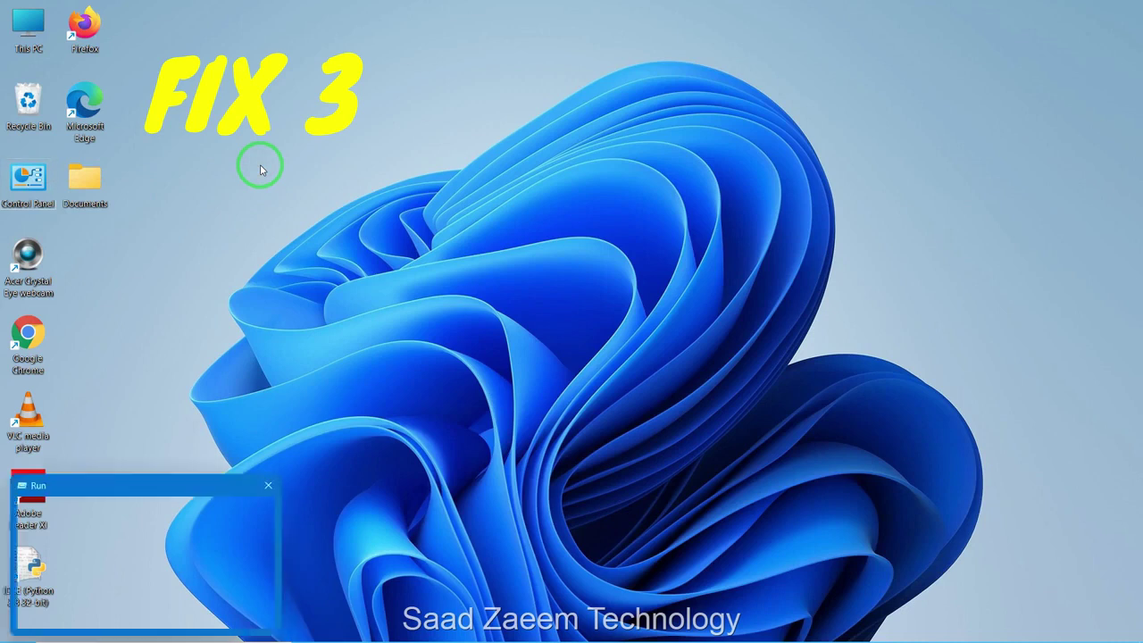
left_click_drag(68, 492, 387, 206)
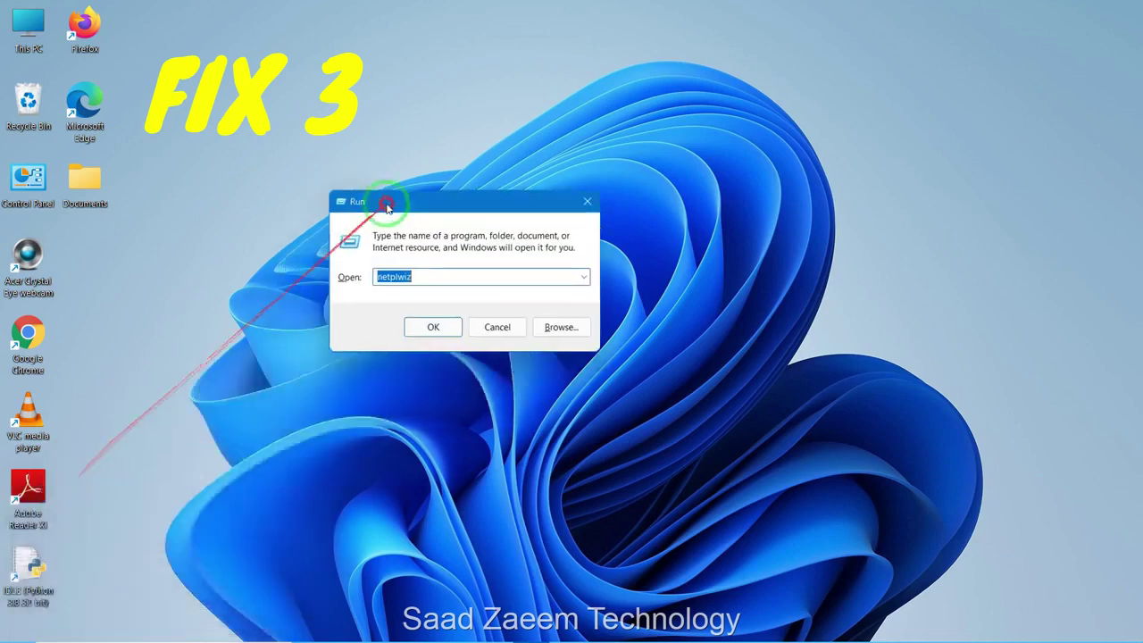
key("BackSpace")
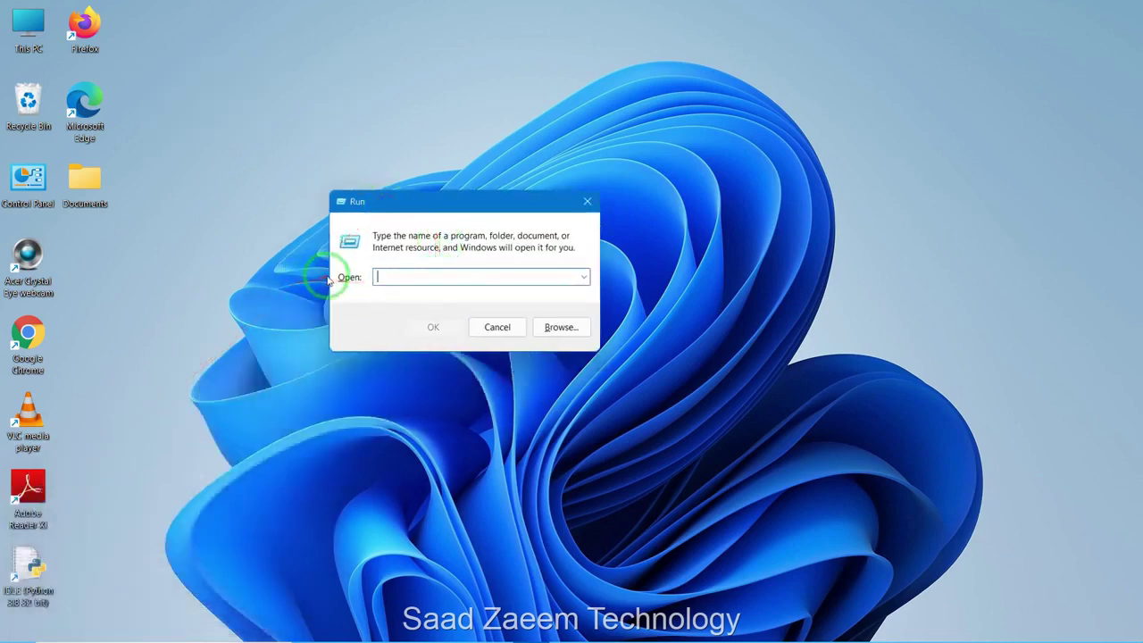
type("Control")
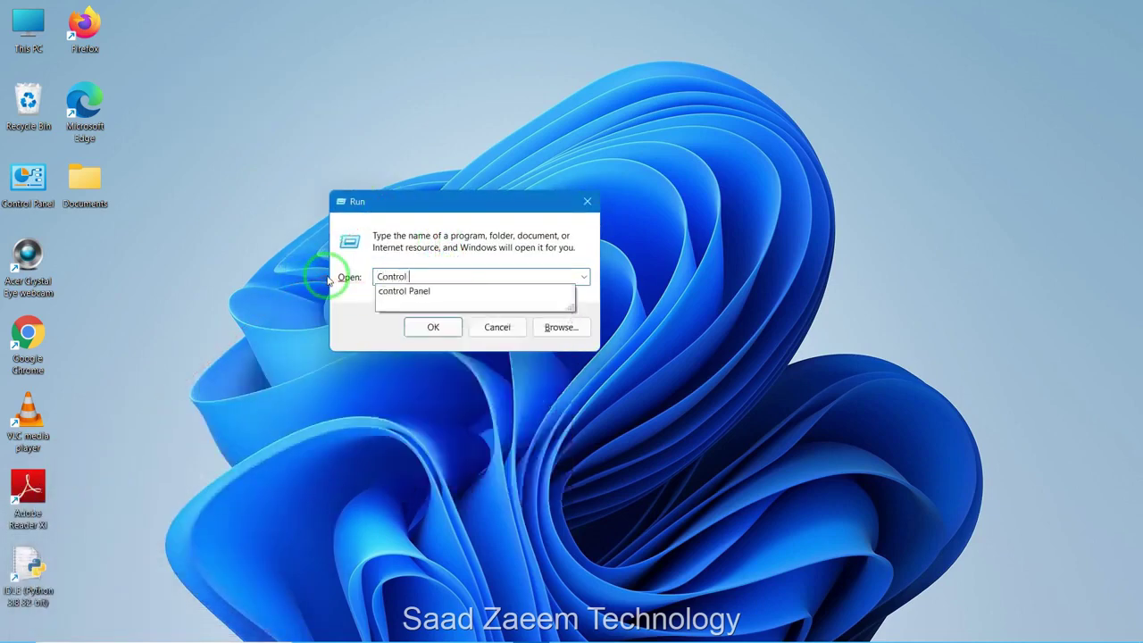
key("Return")
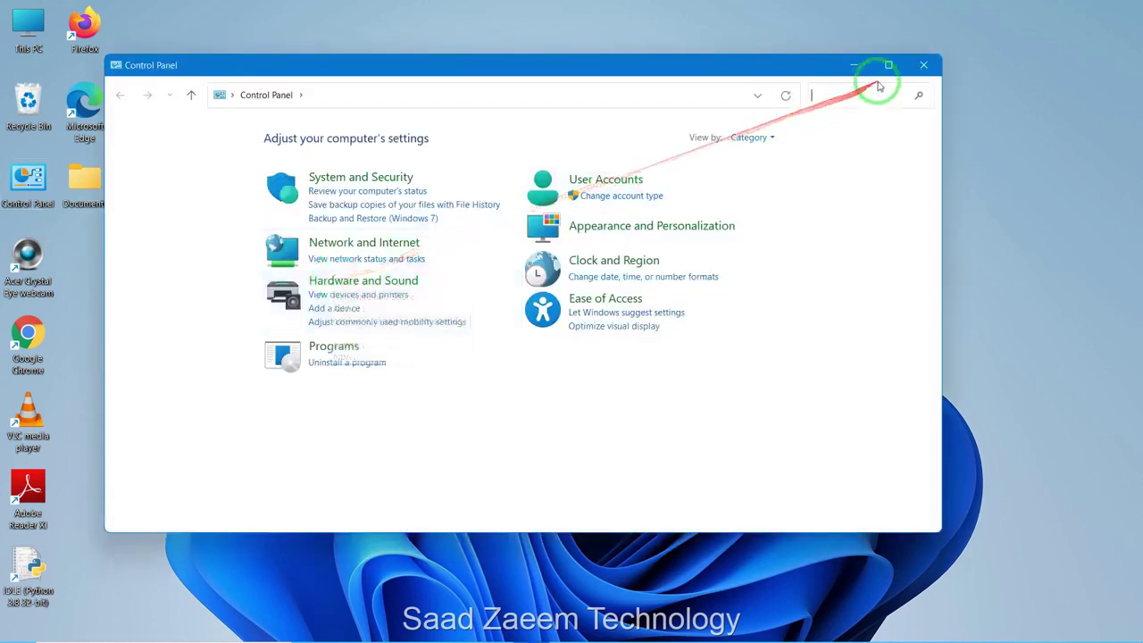
Step: Search Control Panel for 'Powe' and open Power Options from the results
left_click(868, 91)
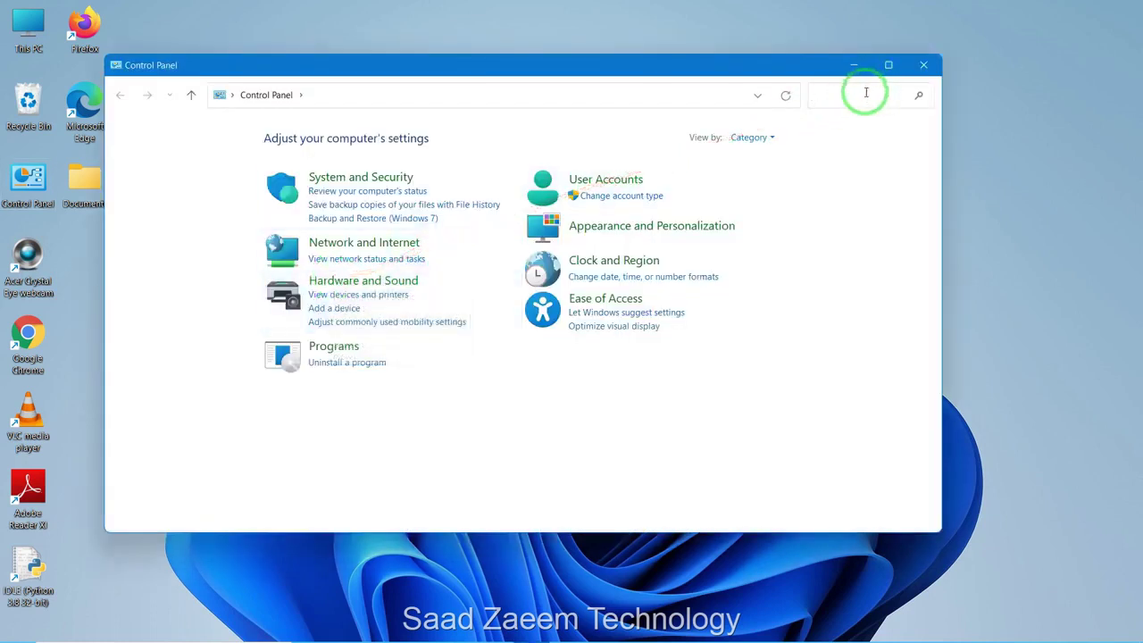
left_click(867, 93)
type("Po")
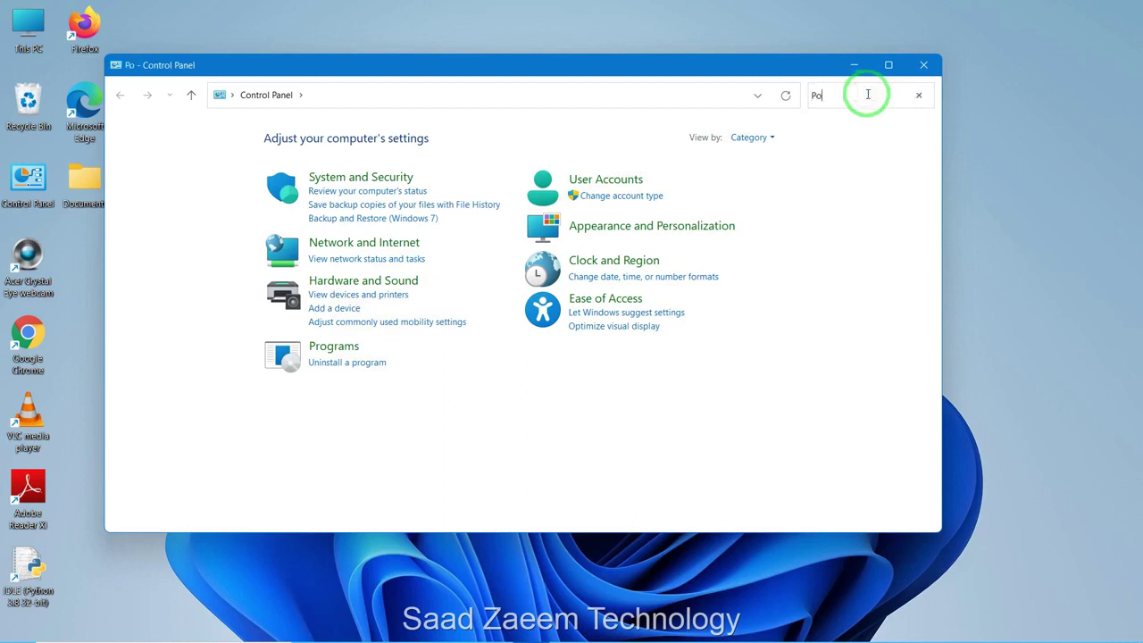
type("weer")
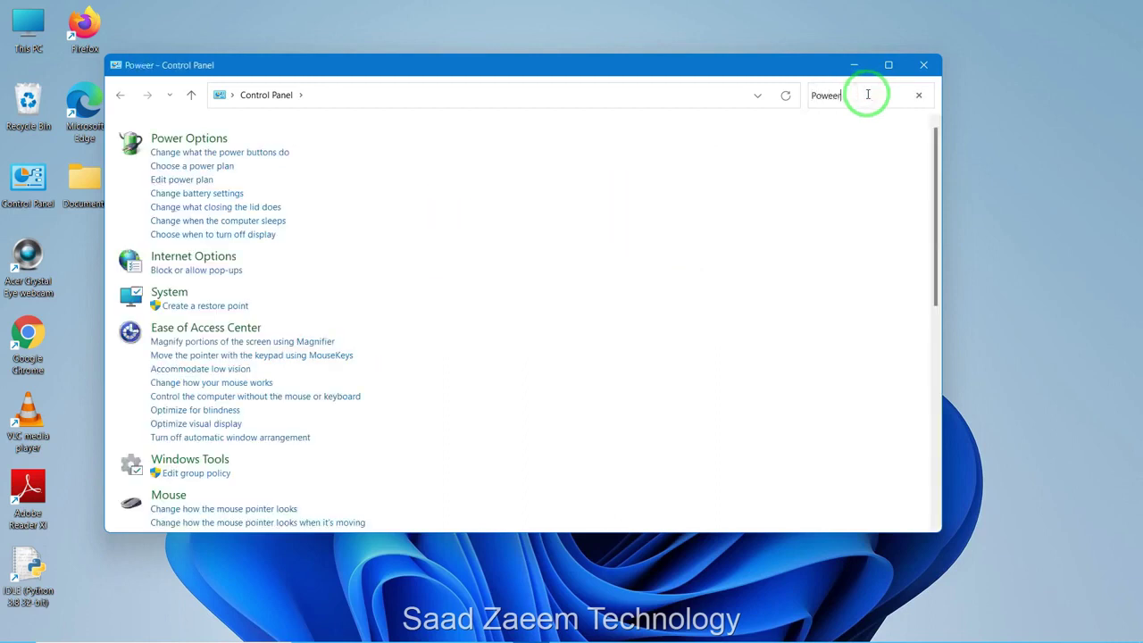
key("BackSpace")
key("BackSpace")
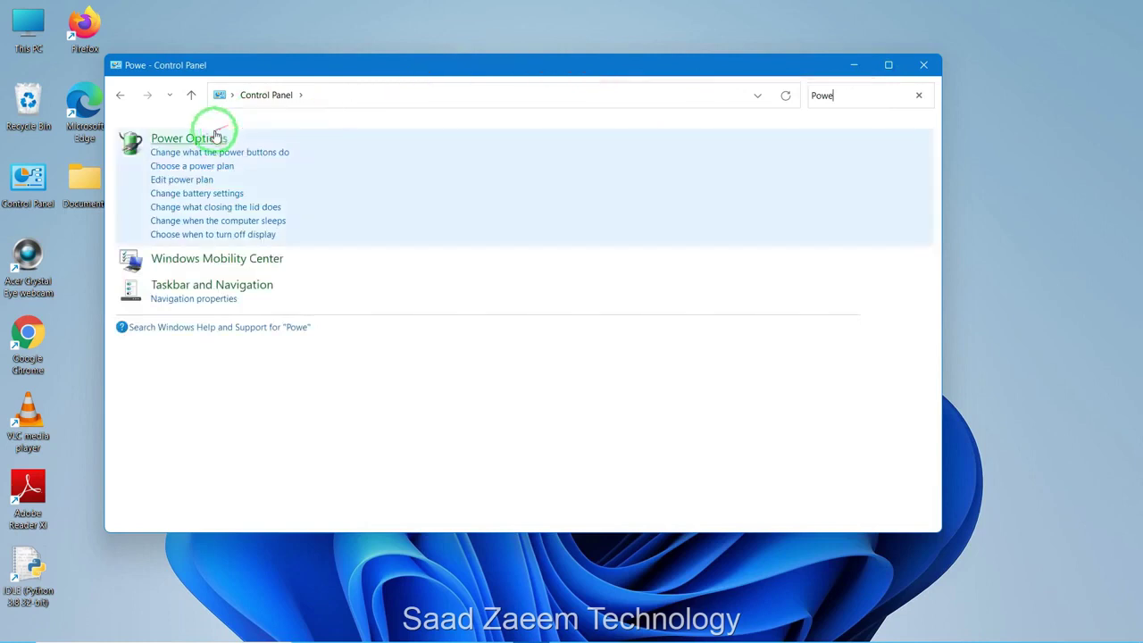
left_click(208, 138)
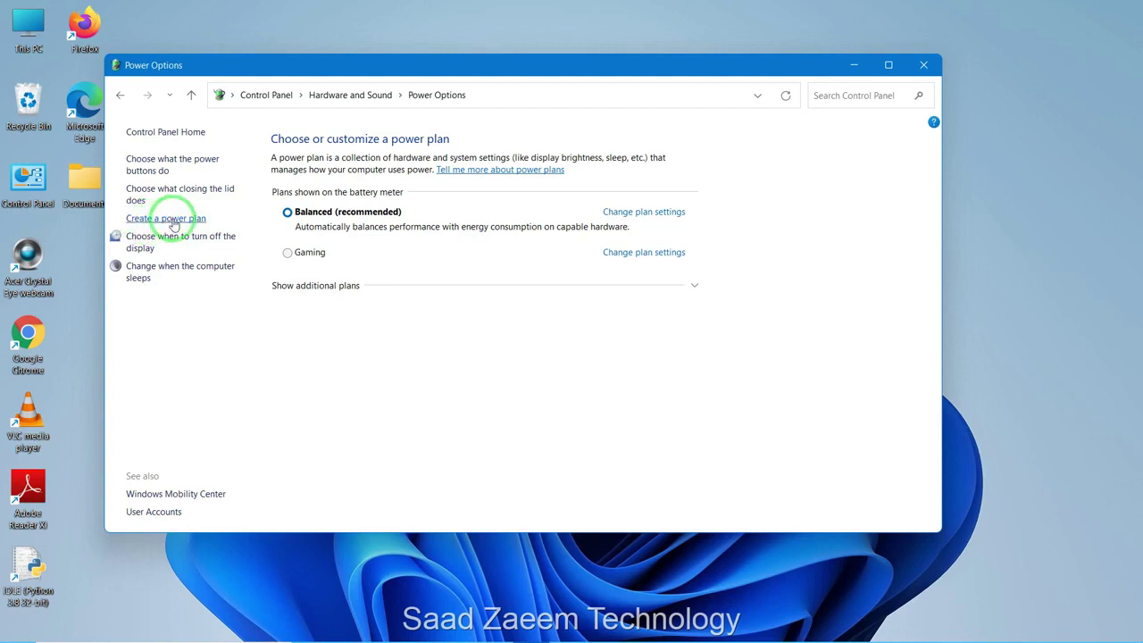
Step: Select the Gaming plan, then create 'My Custom Plan 2' based on High performance
left_click(300, 252)
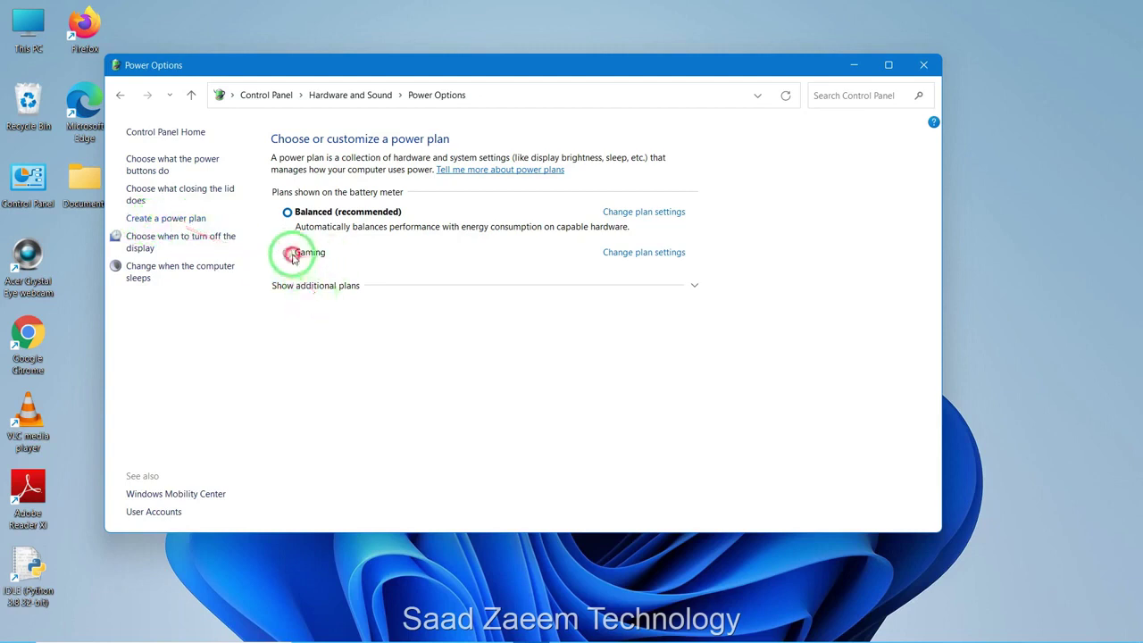
left_click(194, 219)
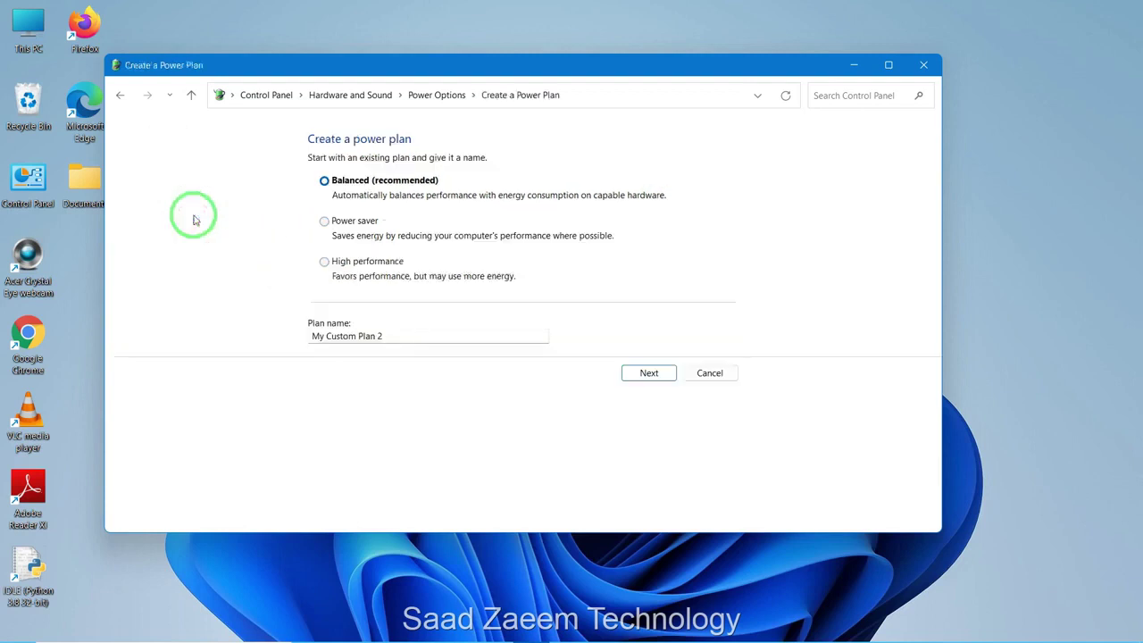
left_click(323, 265)
left_click_drag(384, 334, 230, 333)
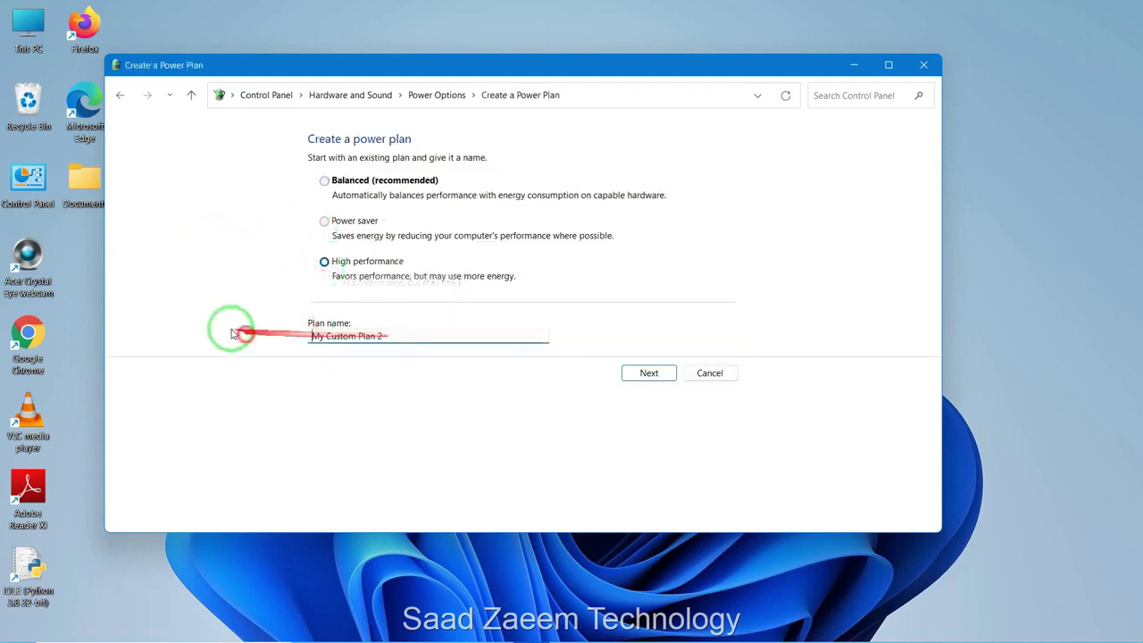
mouse_move(396, 332)
left_mouse_down()
mouse_move(259, 342)
mouse_move(217, 326)
mouse_move(334, 316)
mouse_move(401, 327)
left_mouse_up()
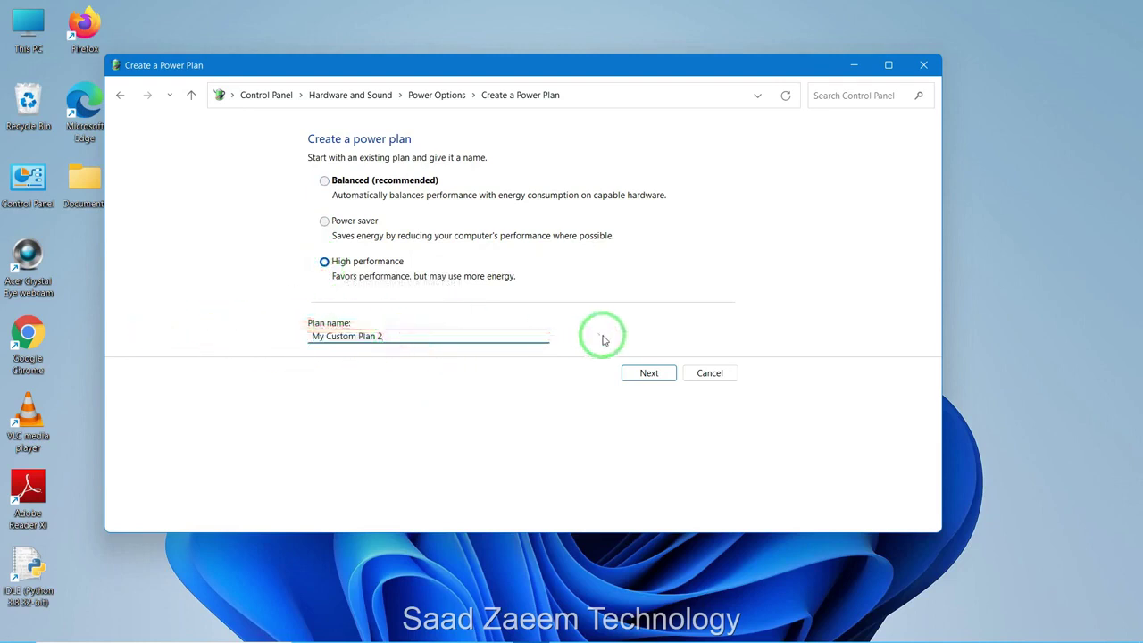
left_click(646, 372)
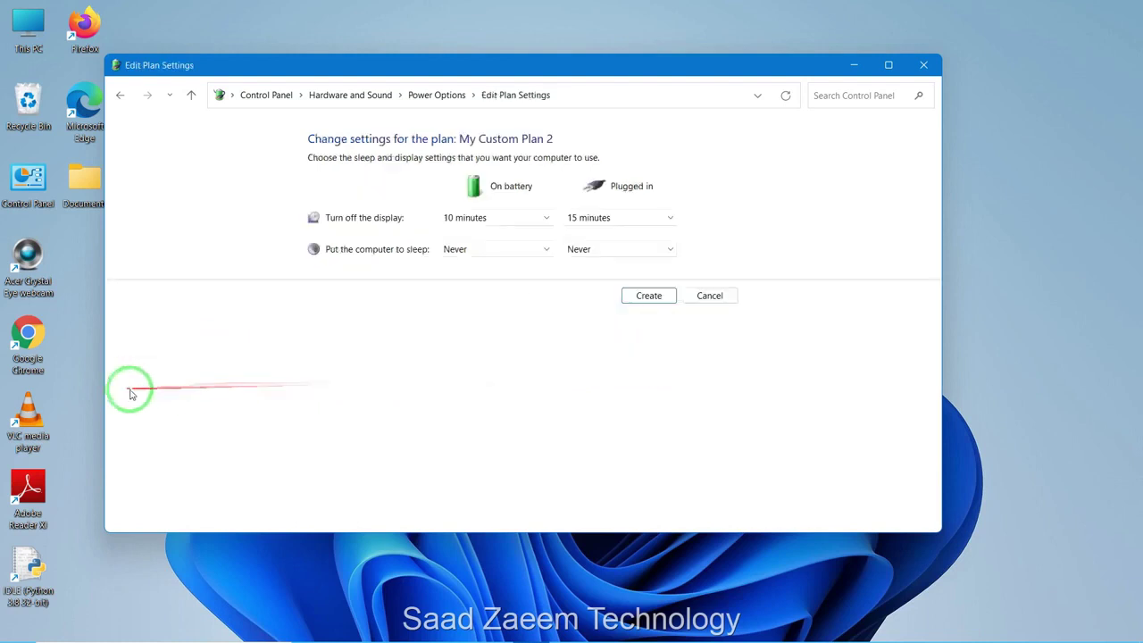
left_click(632, 295)
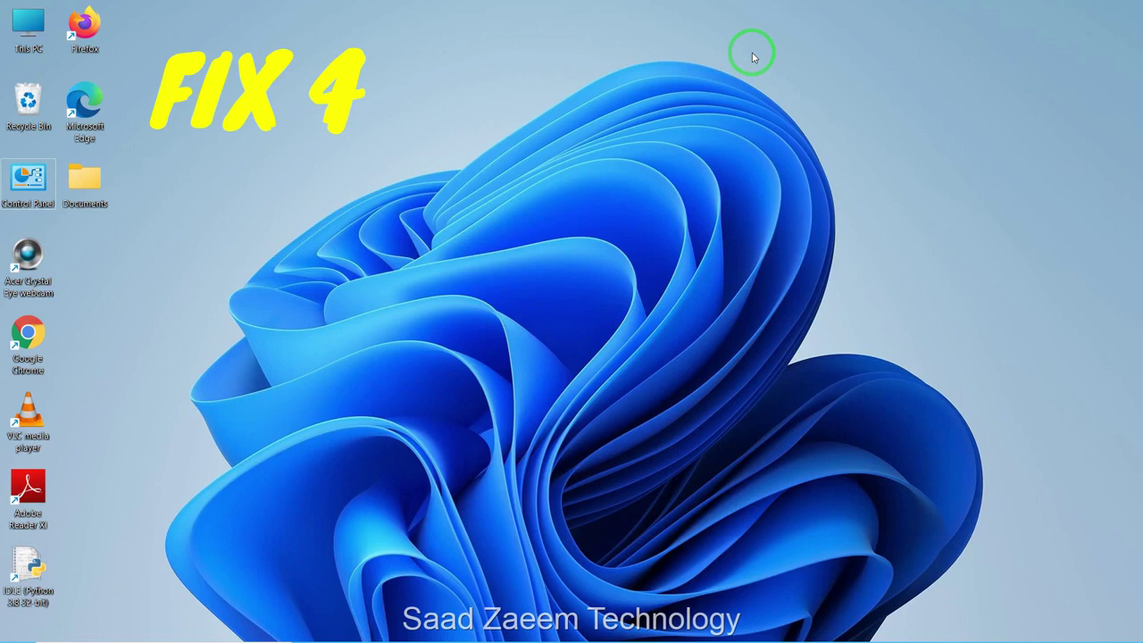
key("super+r")
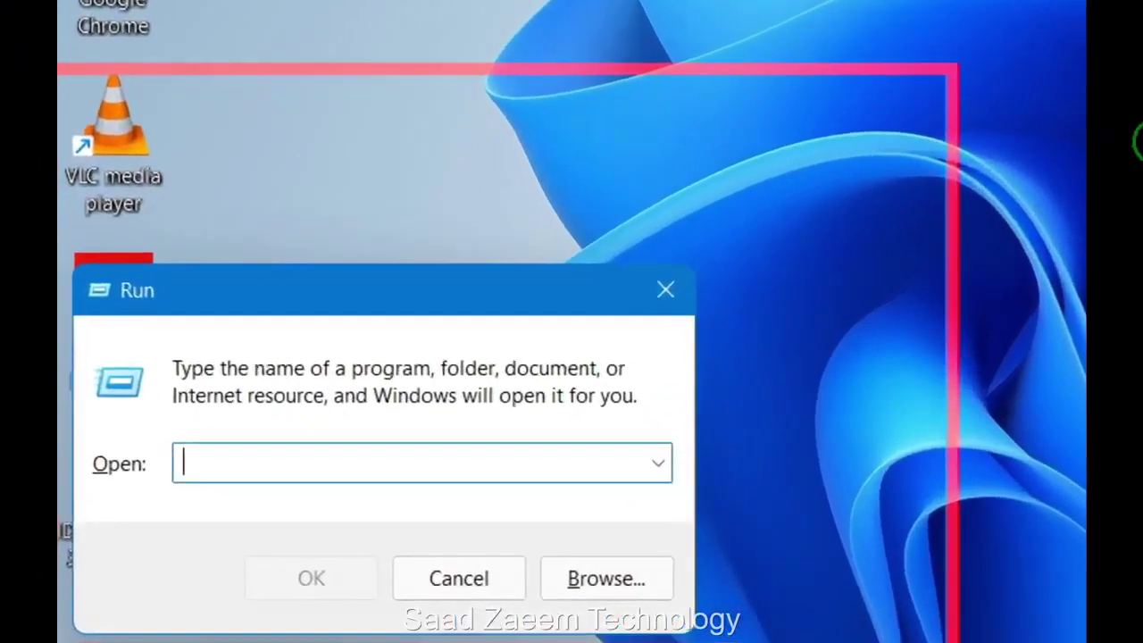
type("Temp")
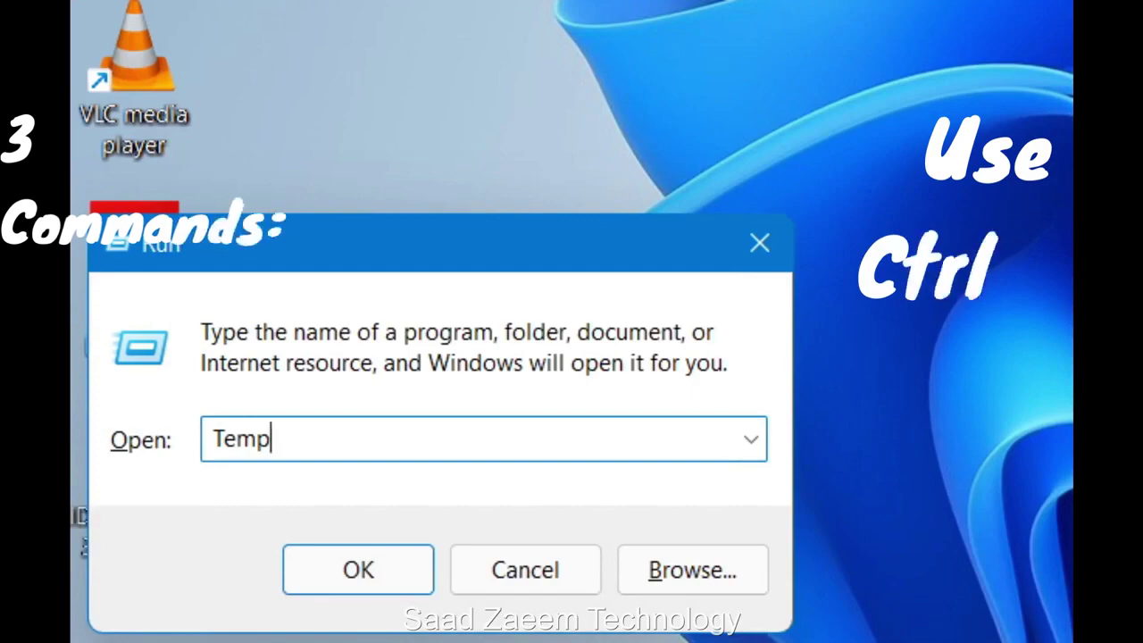
key("Return")
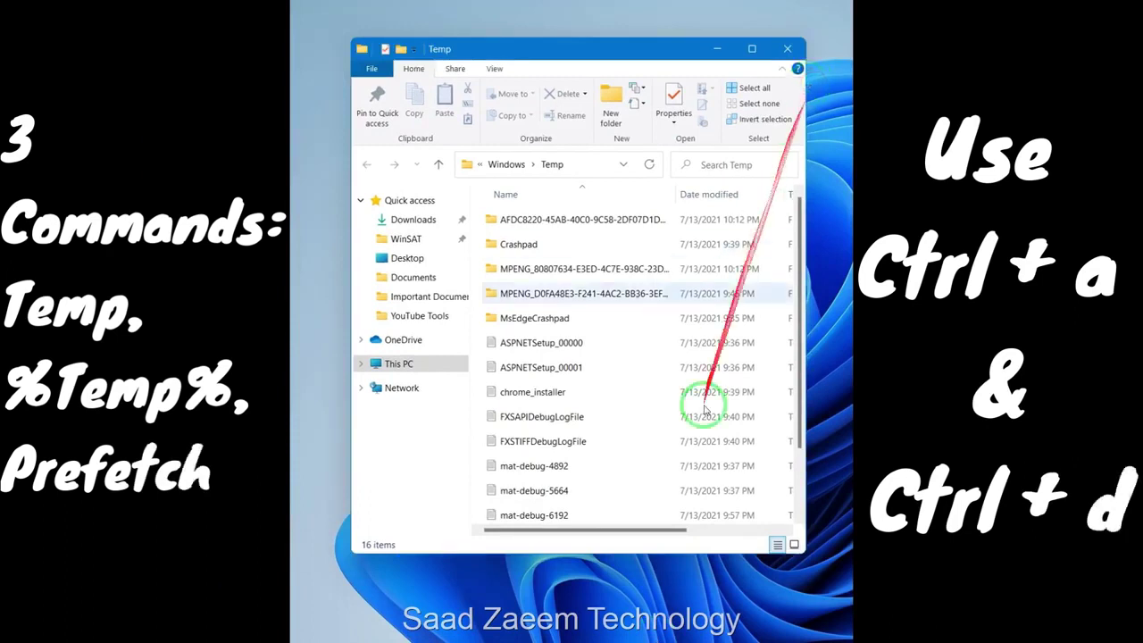
scroll(684, 459, "down", 1)
scroll(686, 460, "up", 1)
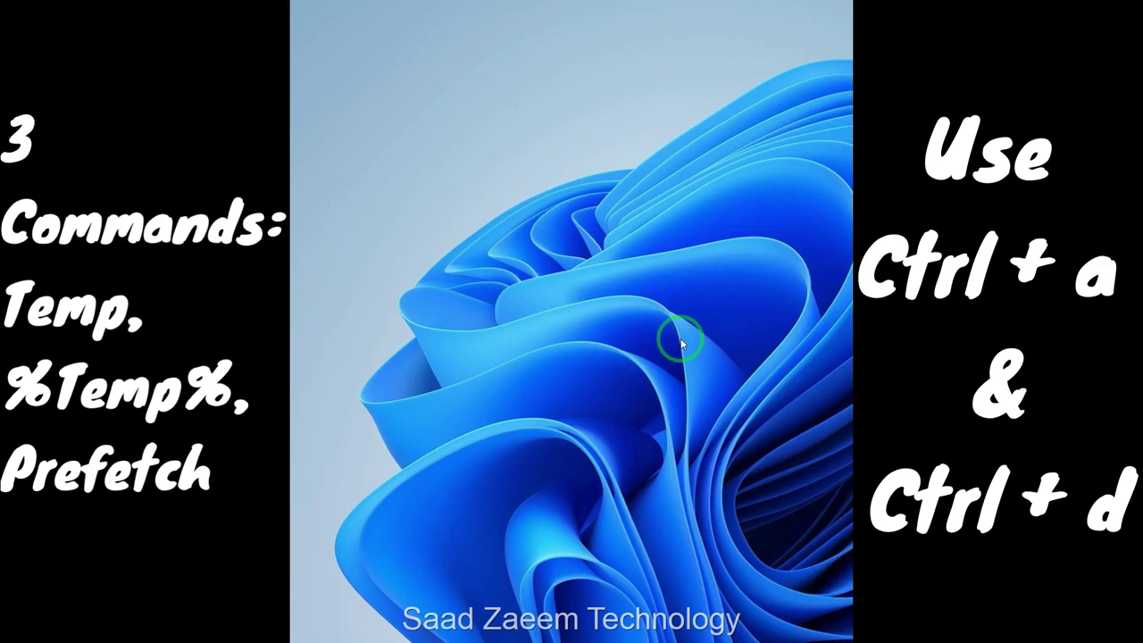
key("super+r")
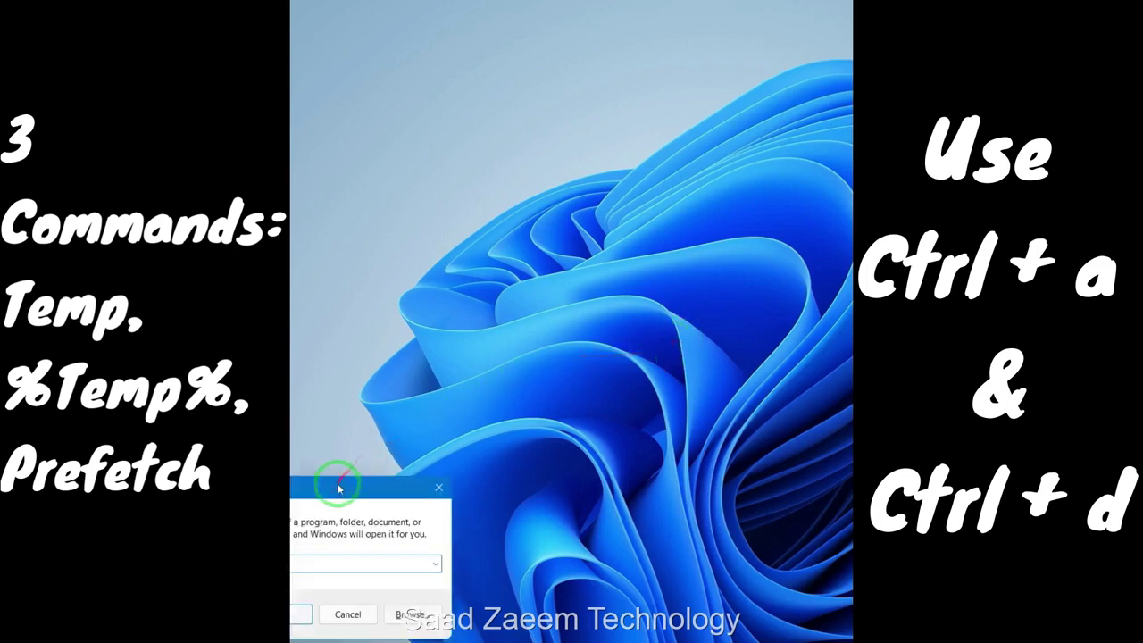
left_click_drag(337, 483, 576, 232)
left_click(503, 312)
key("BackSpace")
key("BackSpace")
key("BackSpace")
key("BackSpace")
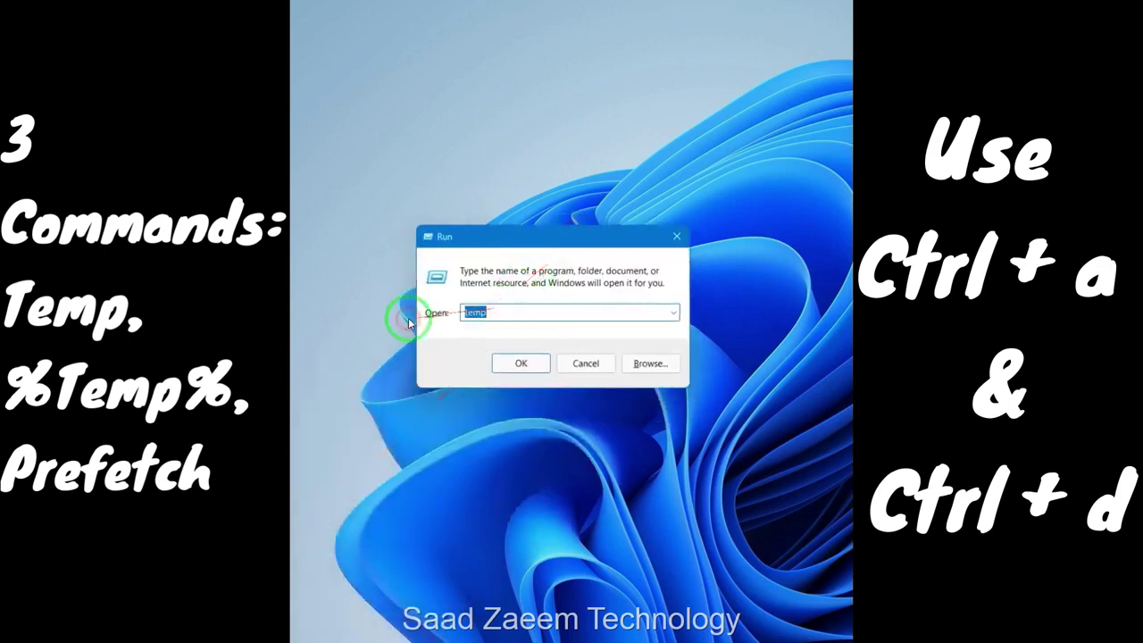
type("%")
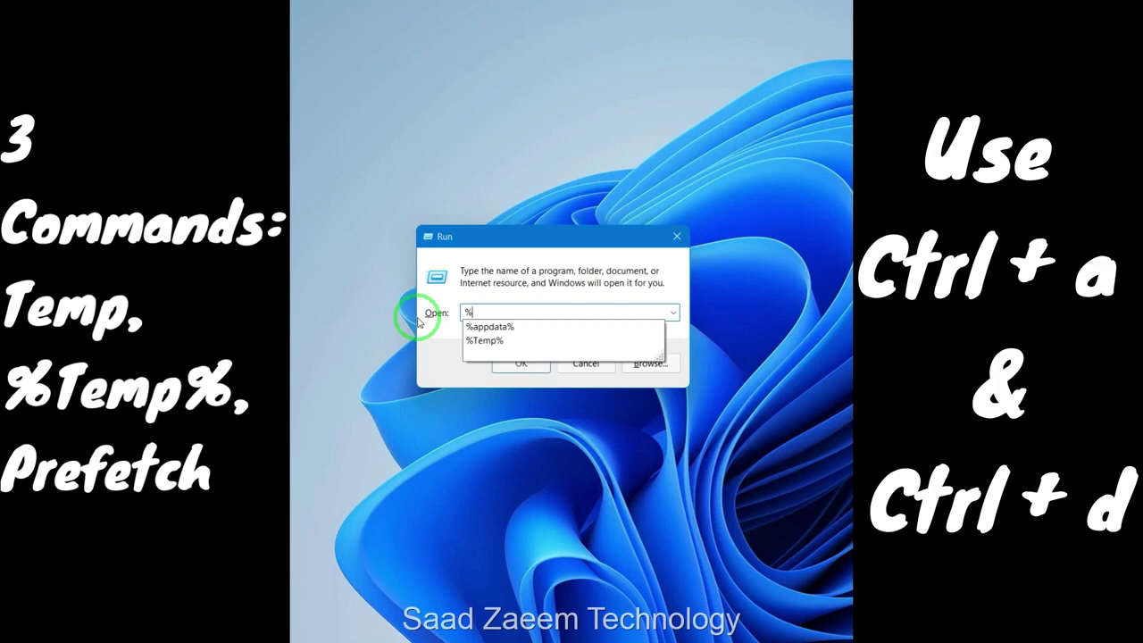
key("Down")
key("Down")
key("Return")
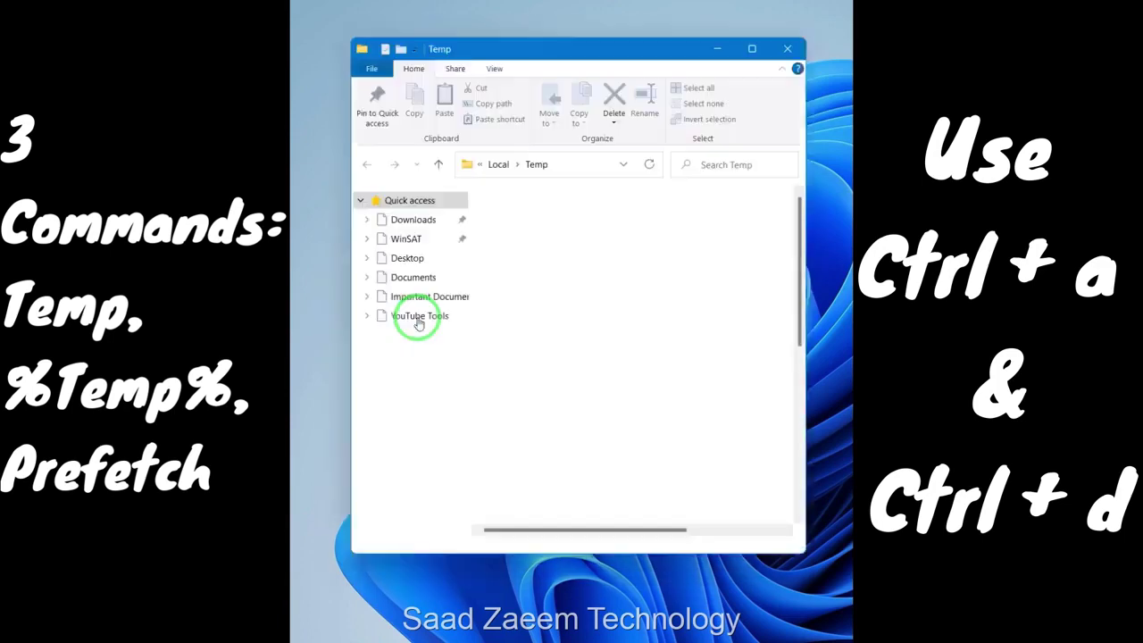
left_click_drag(585, 61, 601, 42)
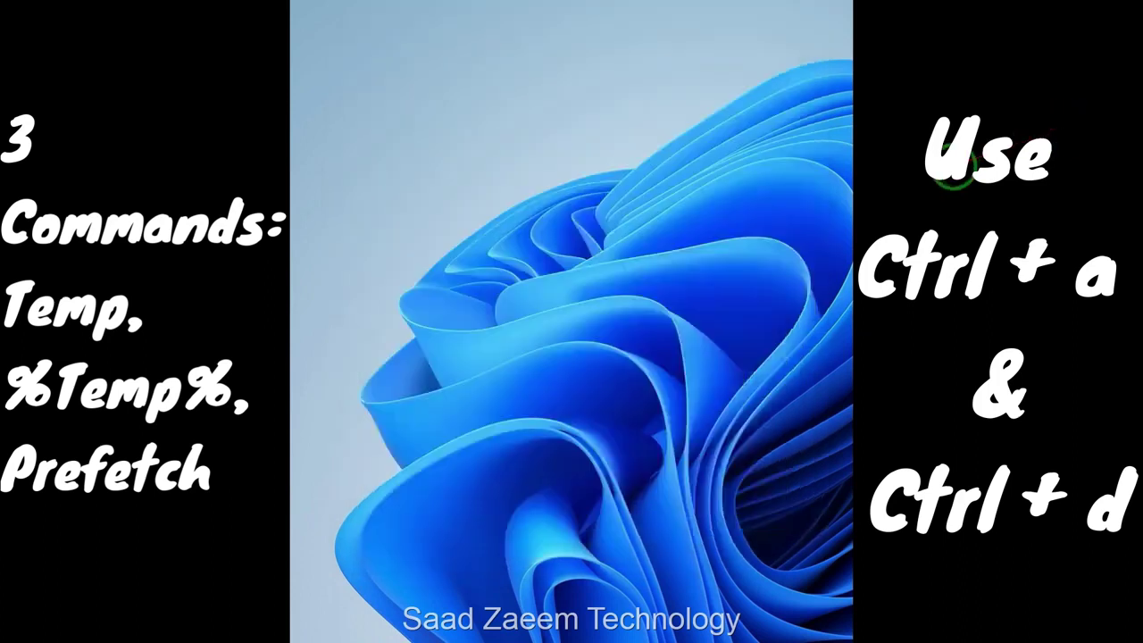
Step: Open the Prefetch folder through the Run dialog and grant folder access
key("super+r")
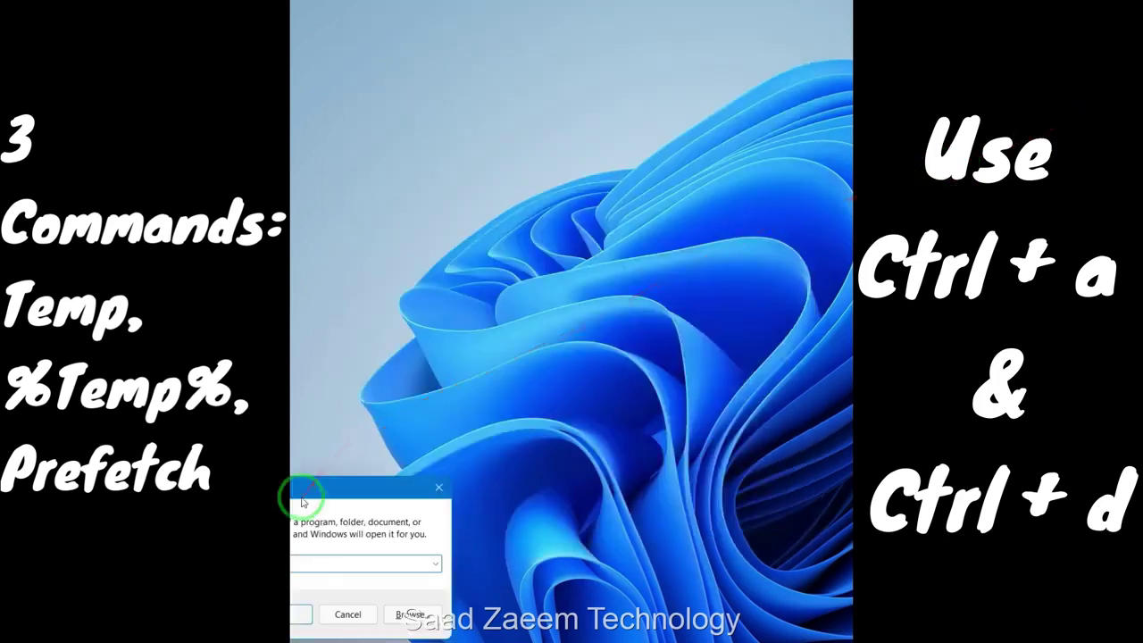
left_click_drag(293, 479, 610, 192)
key("BackSpace")
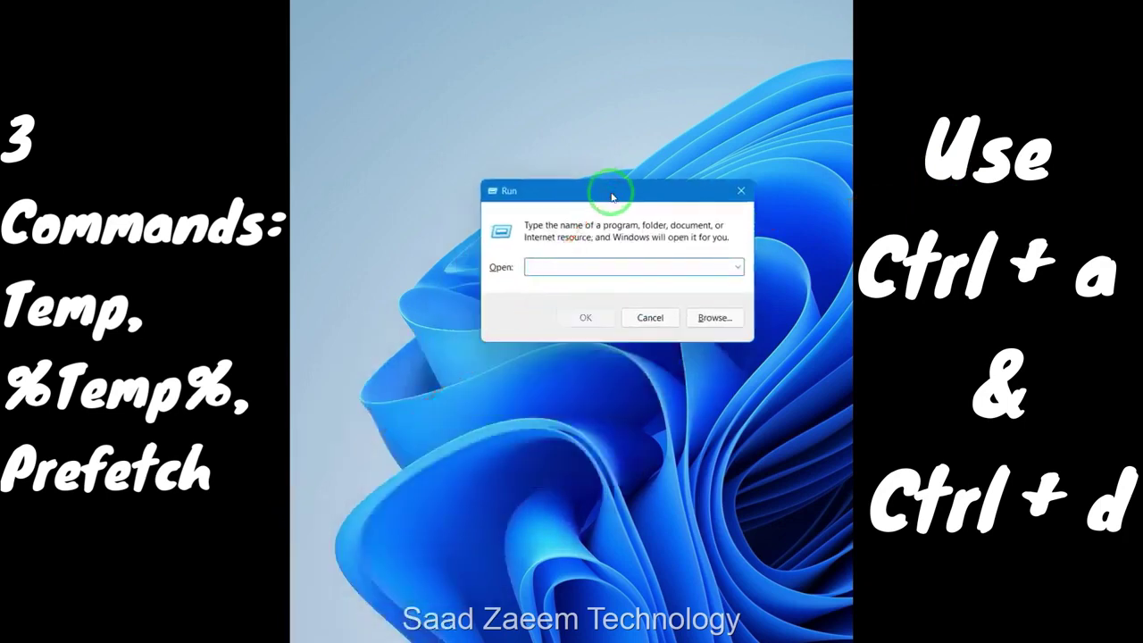
type("prefetch")
key("Return")
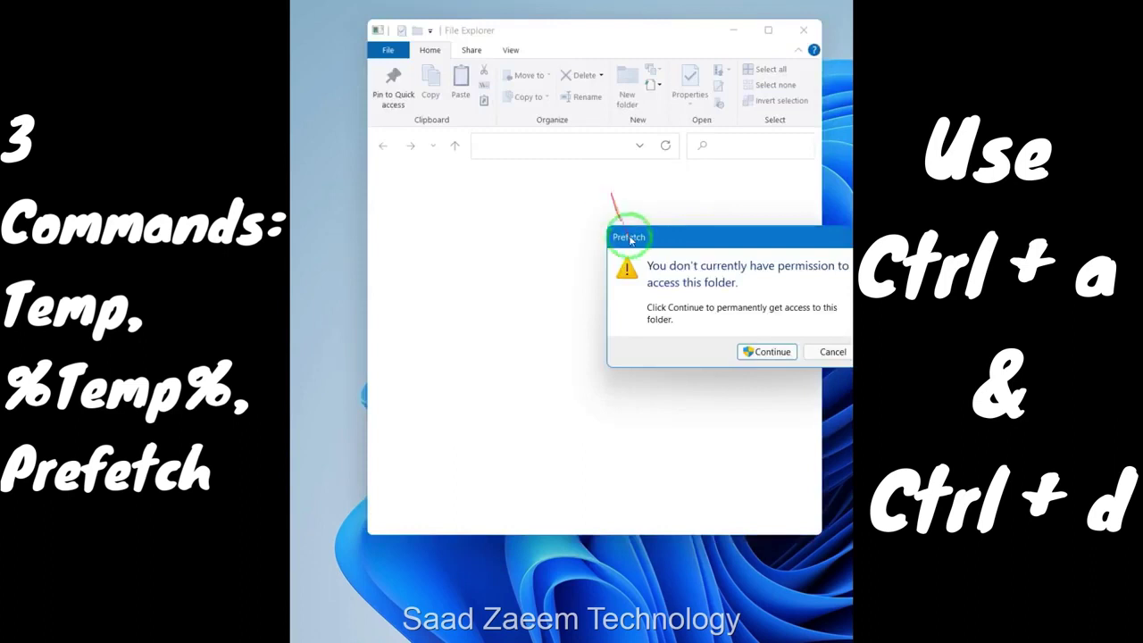
left_click_drag(613, 240, 584, 224)
left_click(706, 333)
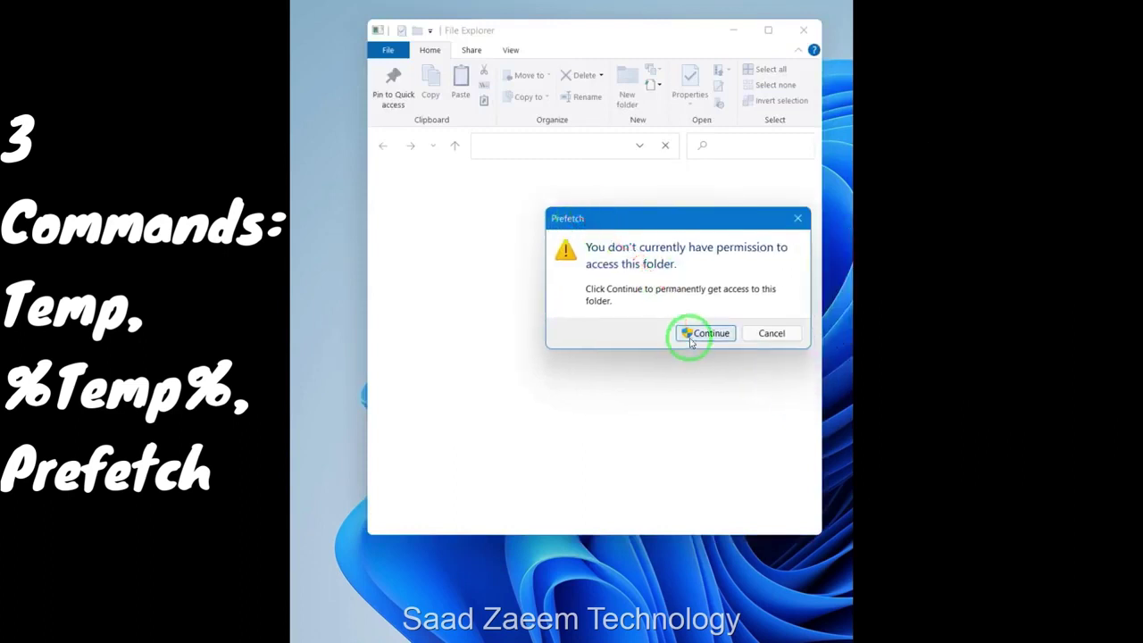
Step: Delete the Prefetch files, skipping all in-use files, and close the folder window
scroll(668, 342, "down", 20)
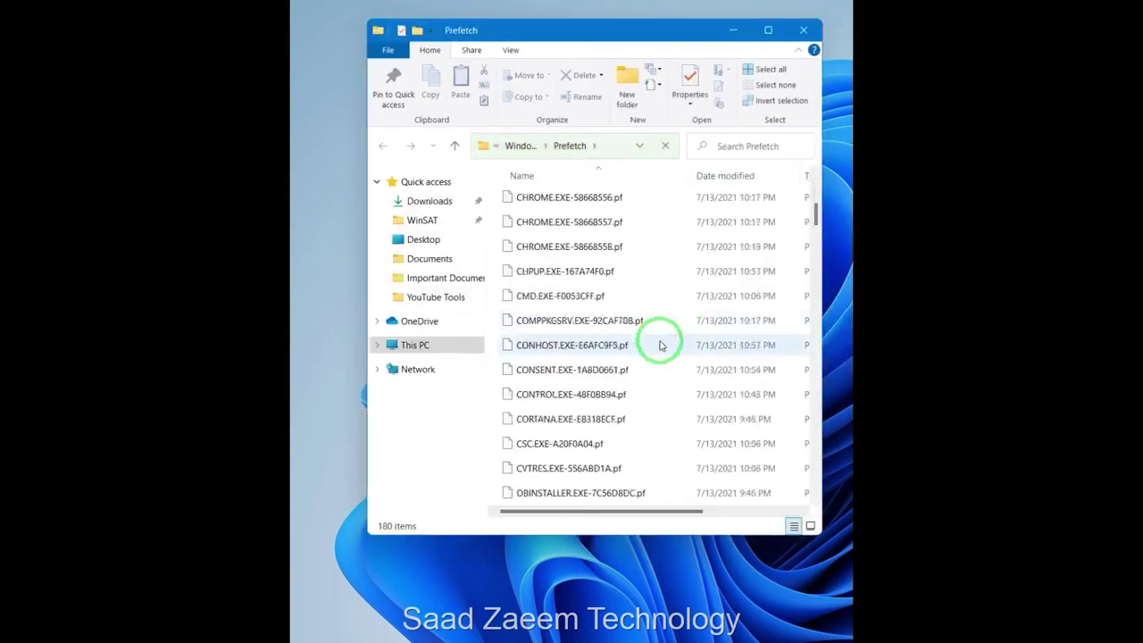
scroll(663, 345, "down", 18)
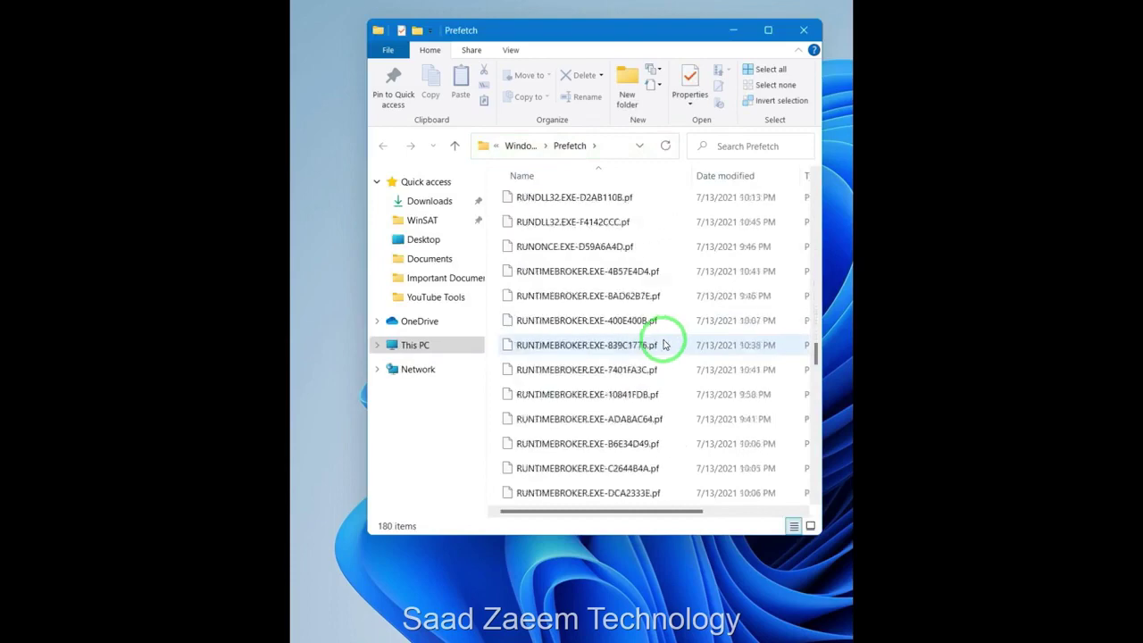
scroll(663, 345, "down", 10)
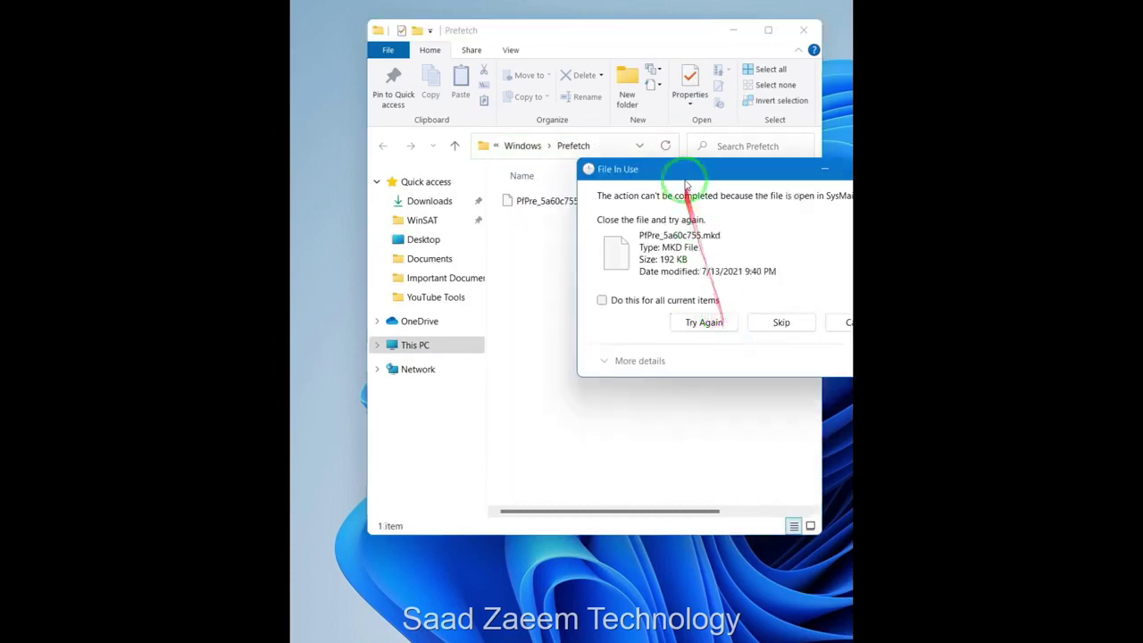
left_click_drag(686, 179, 550, 265)
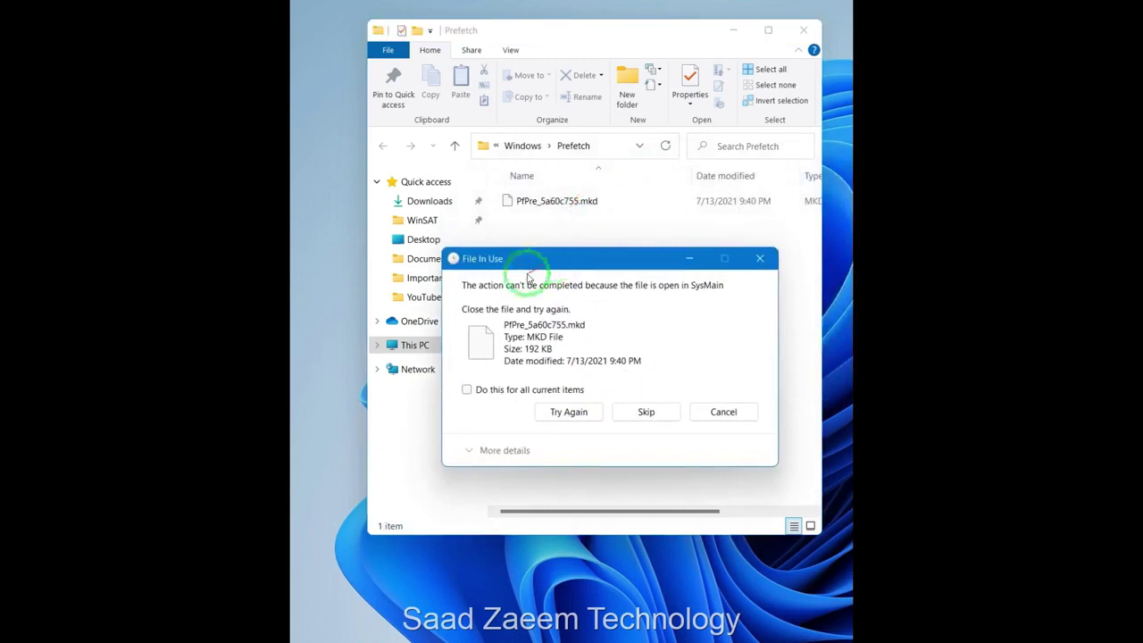
left_click(468, 390)
left_click(647, 416)
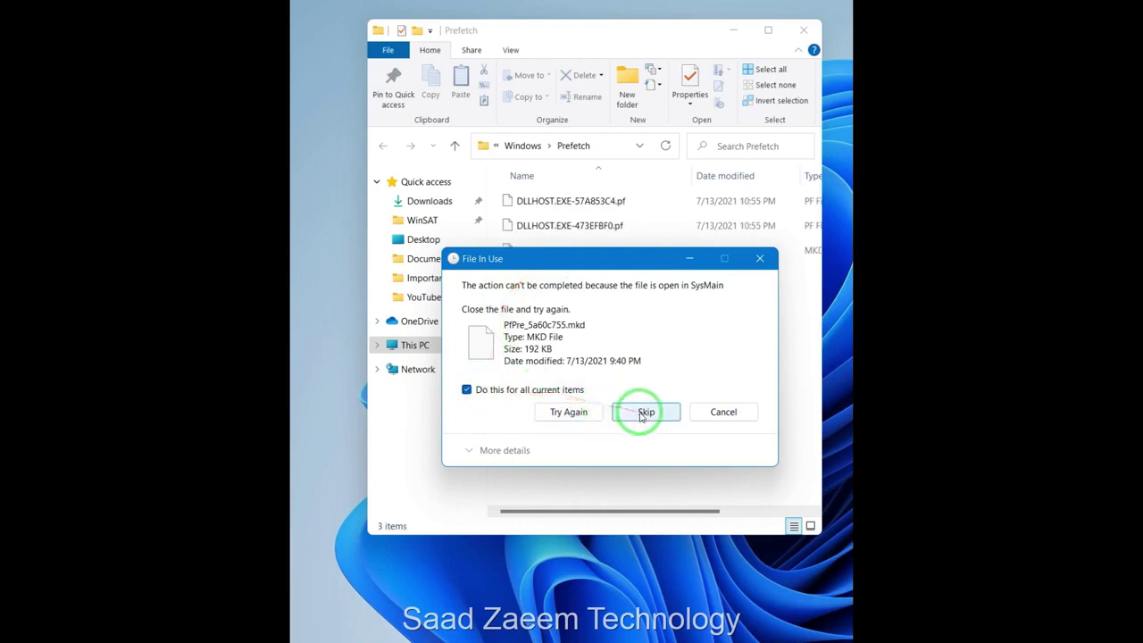
left_click(642, 414)
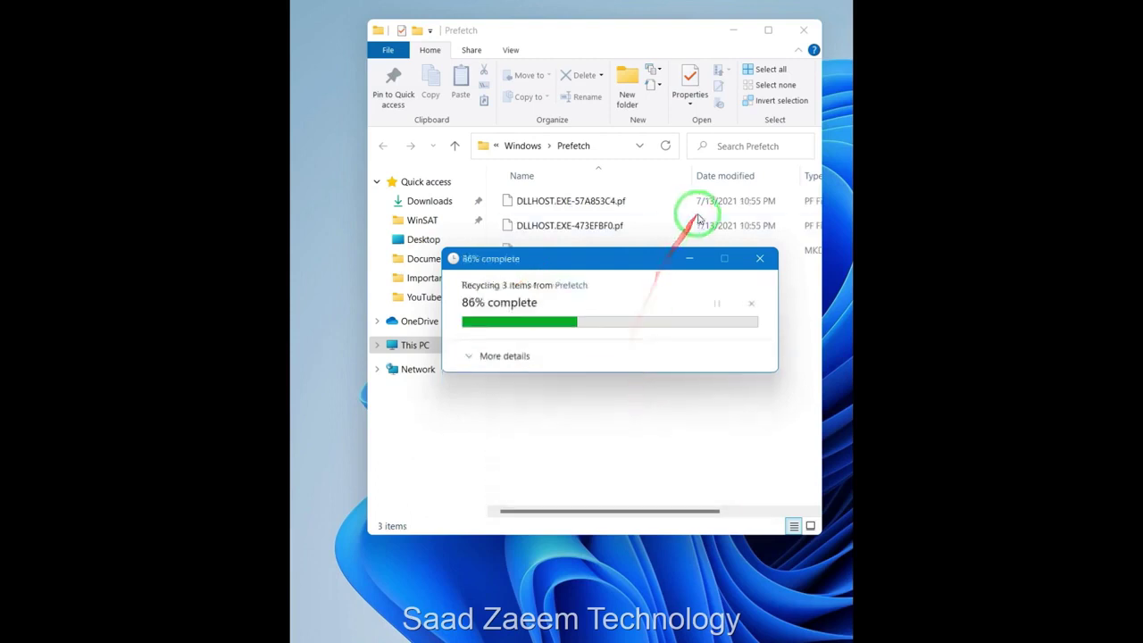
left_click(813, 29)
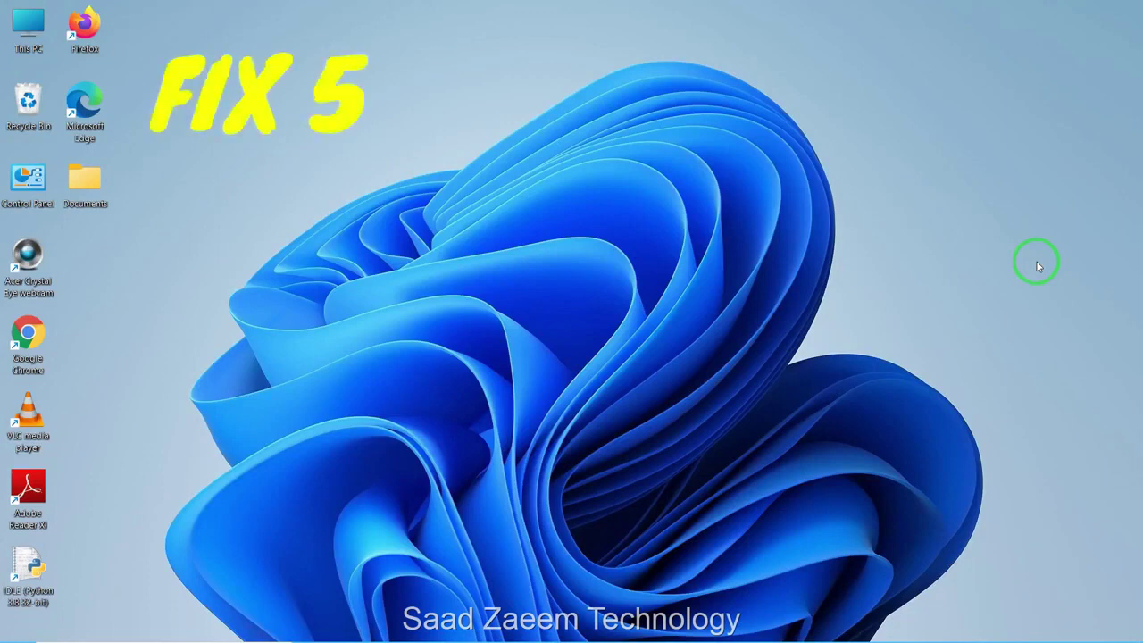
Step: Open the Properties of drive C: from This PC
right_click(18, 32)
left_click(29, 25)
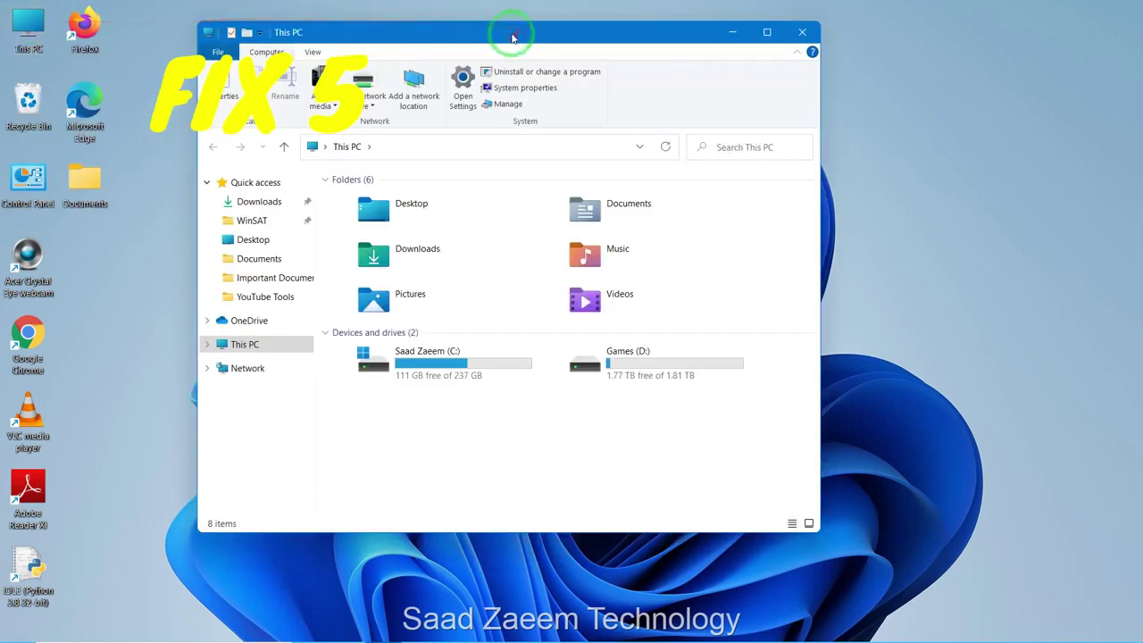
left_click_drag(510, 33, 581, 32)
left_click(515, 377)
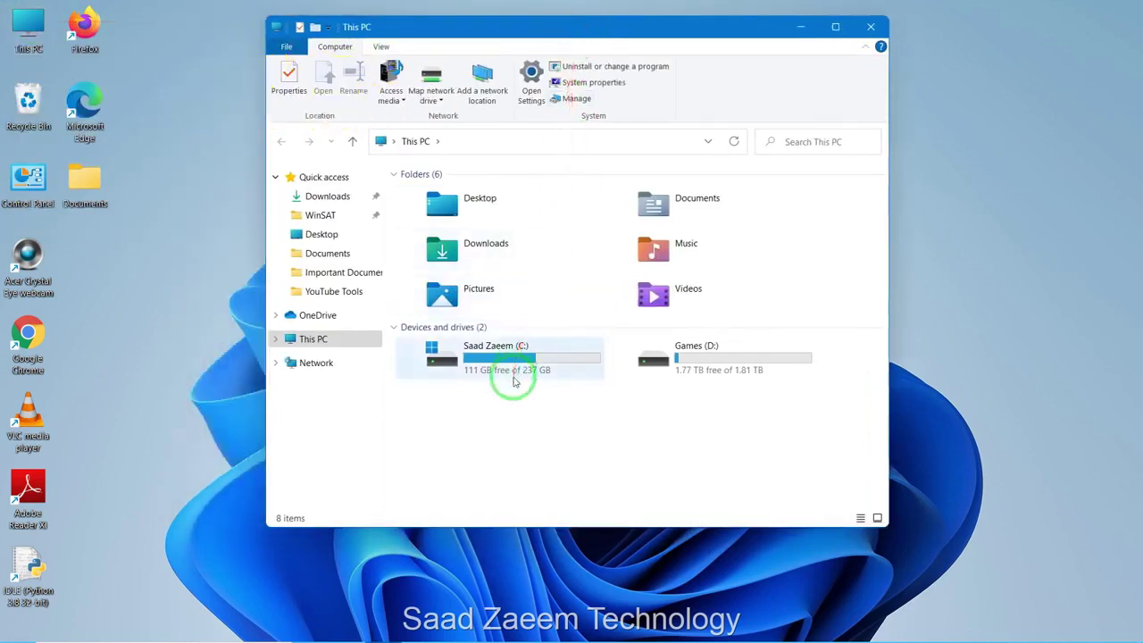
left_click(515, 371)
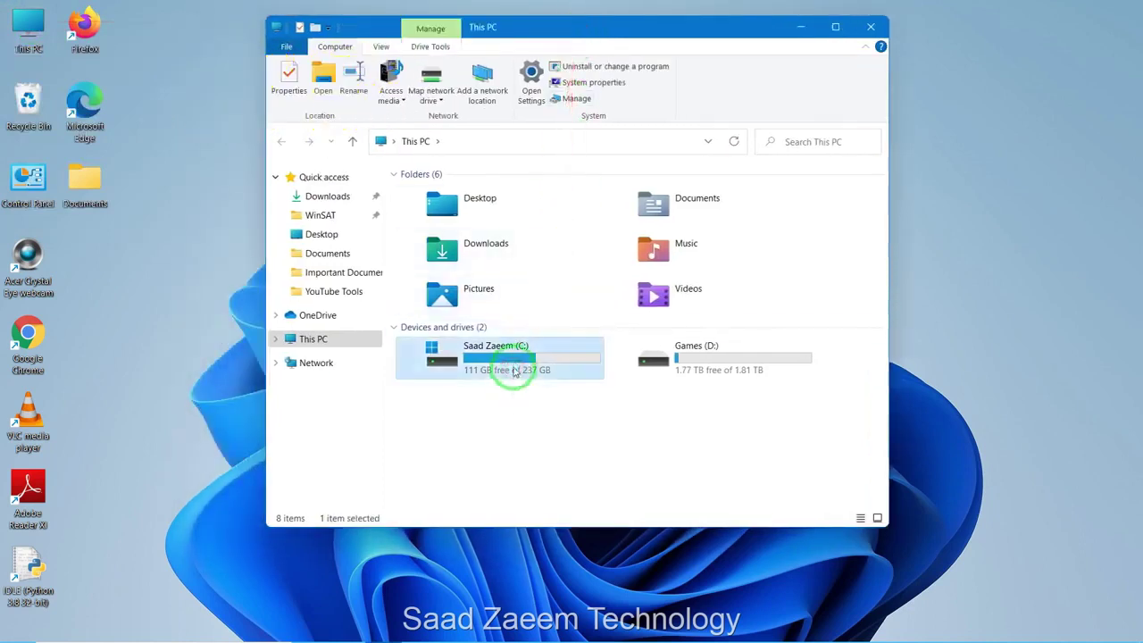
right_click(516, 364)
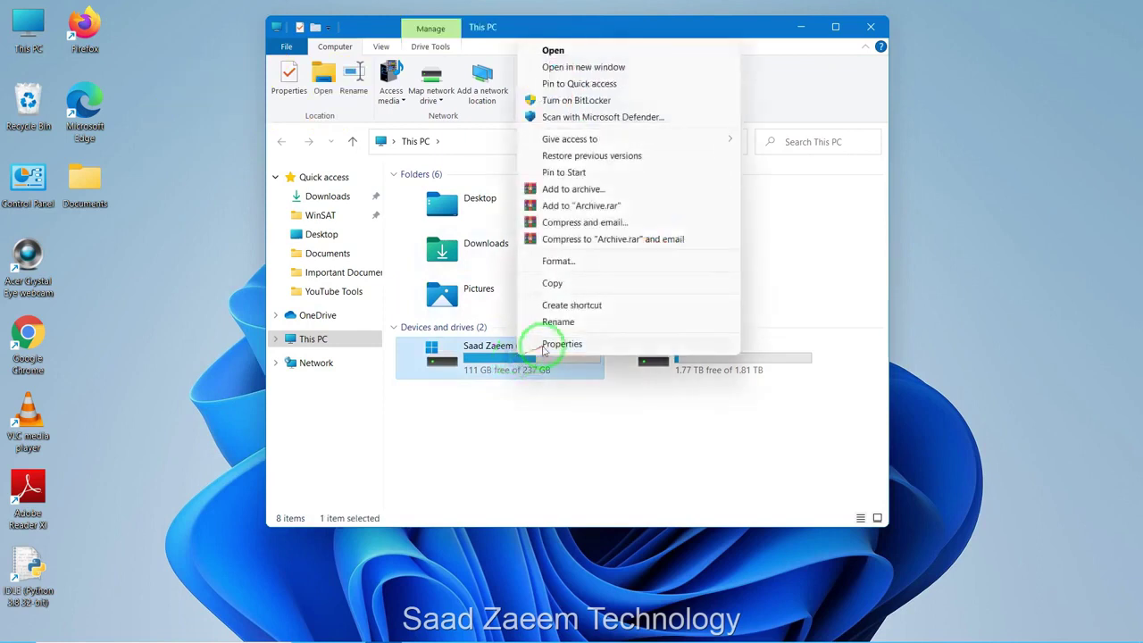
left_click(561, 344)
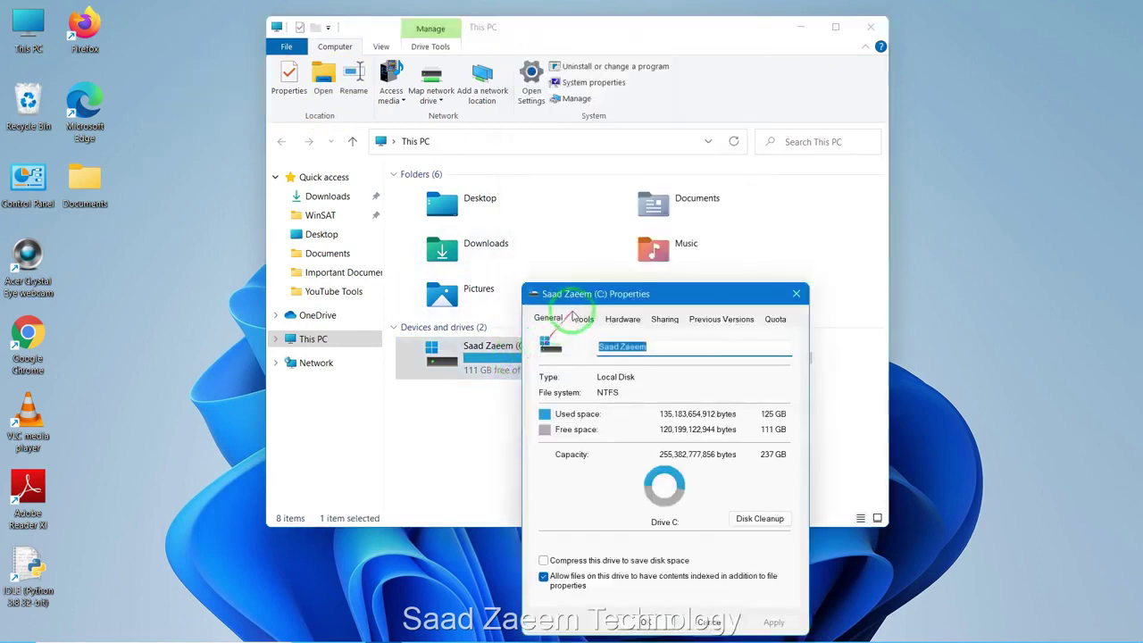
left_click_drag(590, 303, 624, 156)
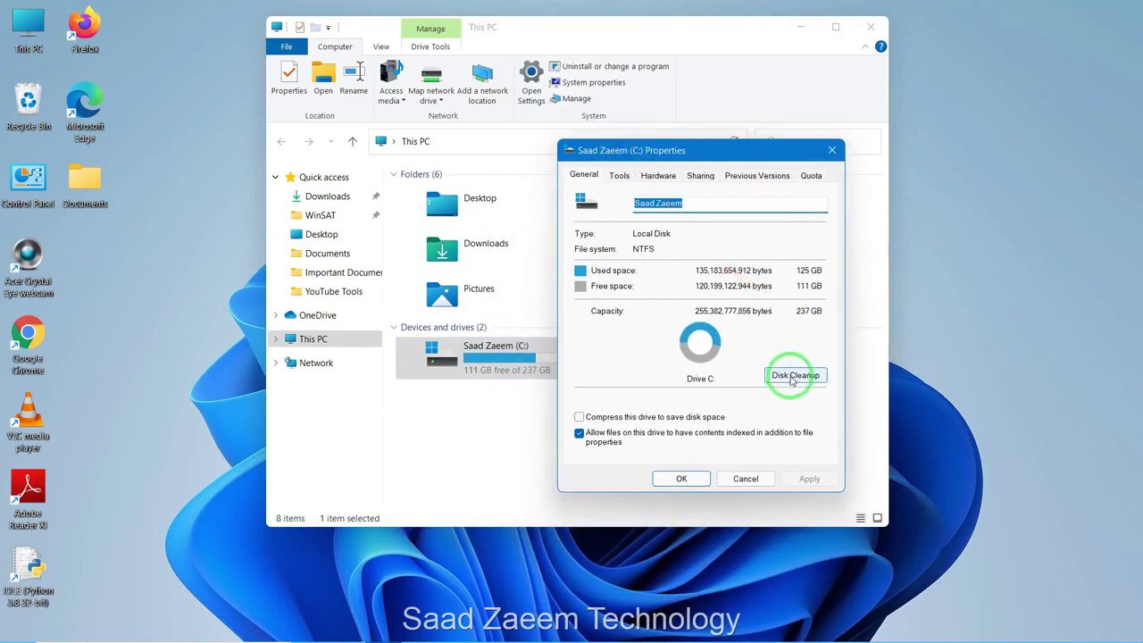
Step: Run Disk Cleanup on C:, permanently deleting Temporary Internet Files and Thumbnails, then close Properties
left_click(792, 376)
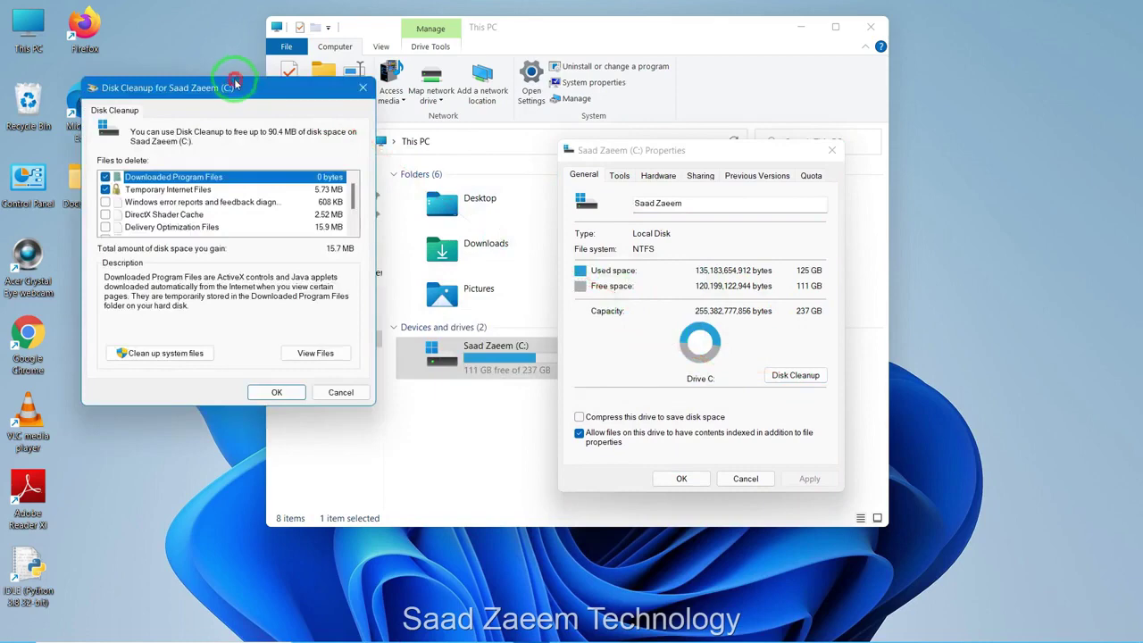
left_click_drag(235, 83, 485, 120)
scroll(459, 232, "down", 3)
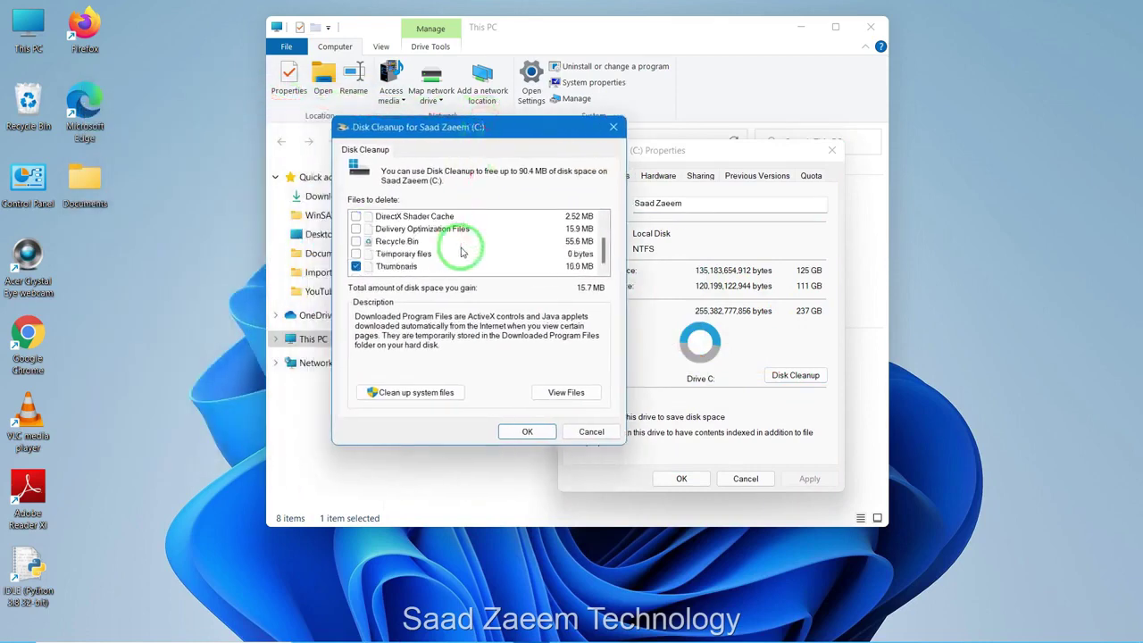
scroll(461, 253, "up", 1)
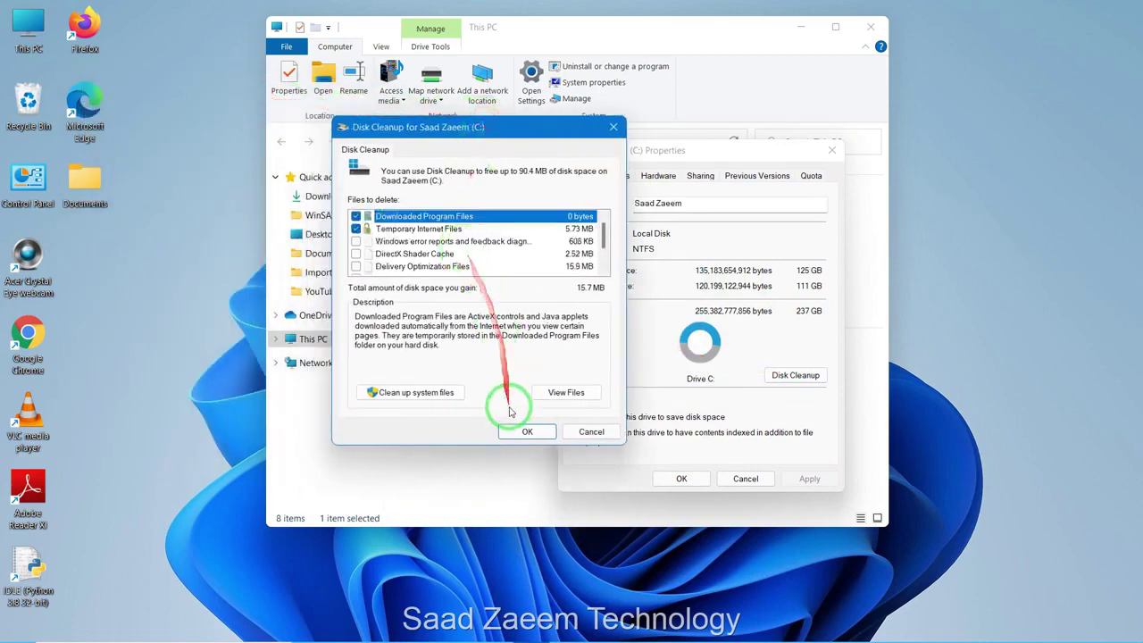
left_click(525, 432)
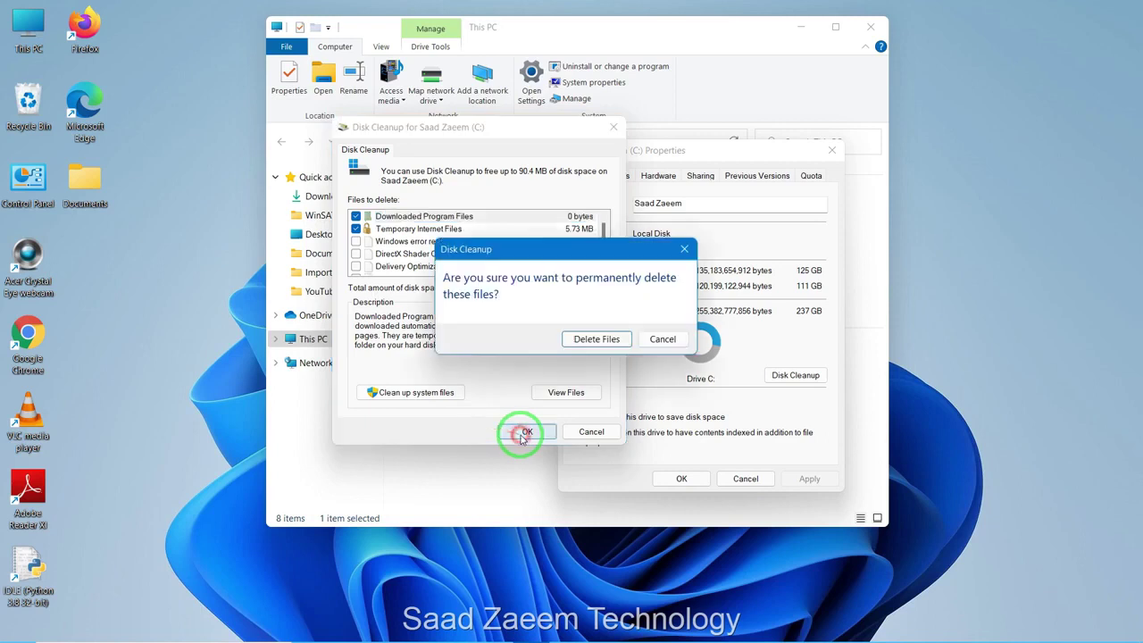
left_click(587, 340)
left_click_drag(538, 273, 353, 164)
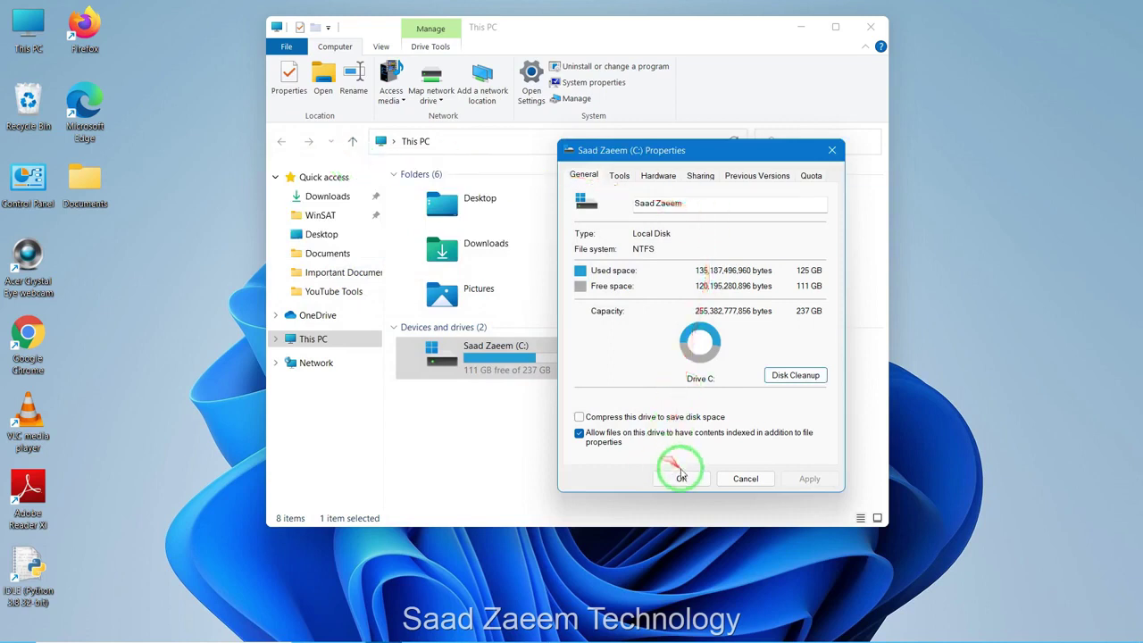
left_click(680, 477)
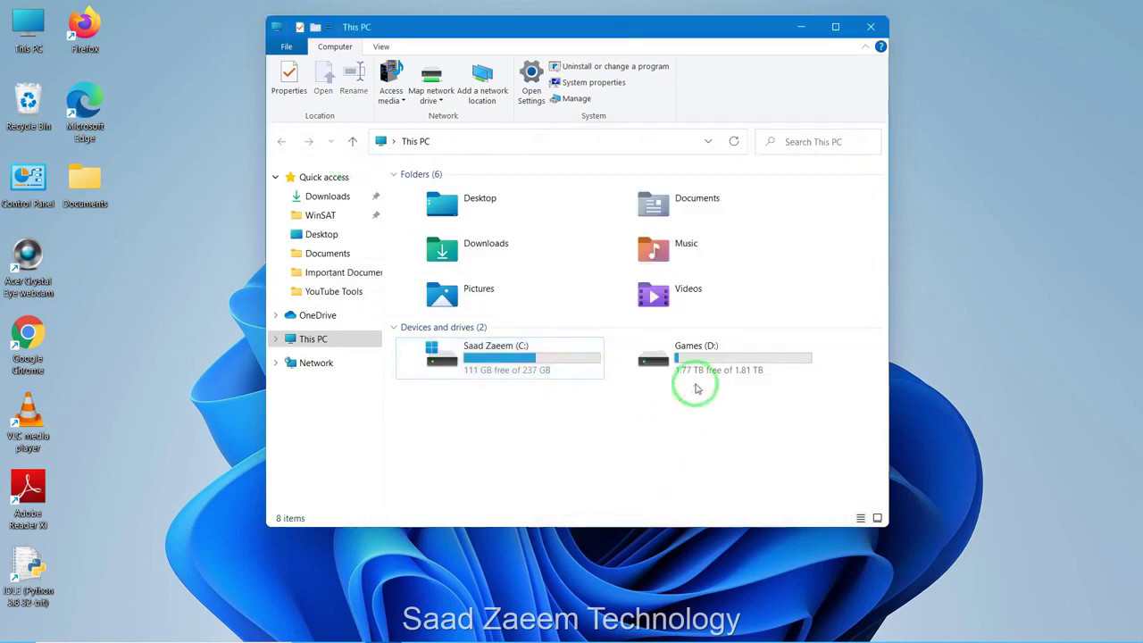
Step: Close File Explorer and open Control Panel from its desktop shortcut
key("alt+F4")
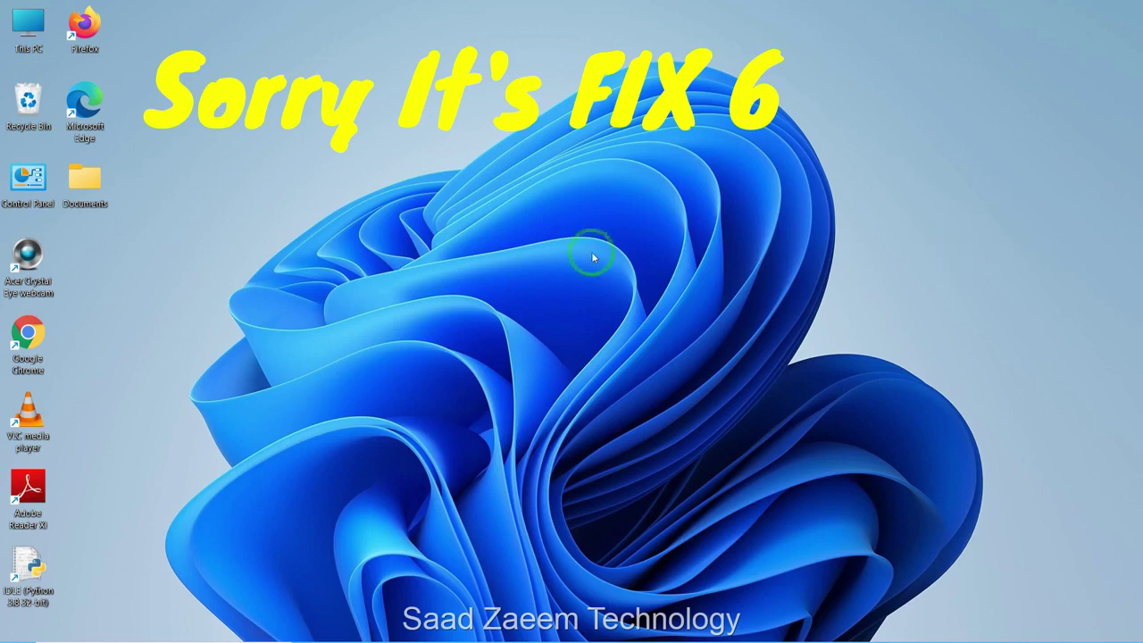
left_click(15, 183)
double_click(15, 183)
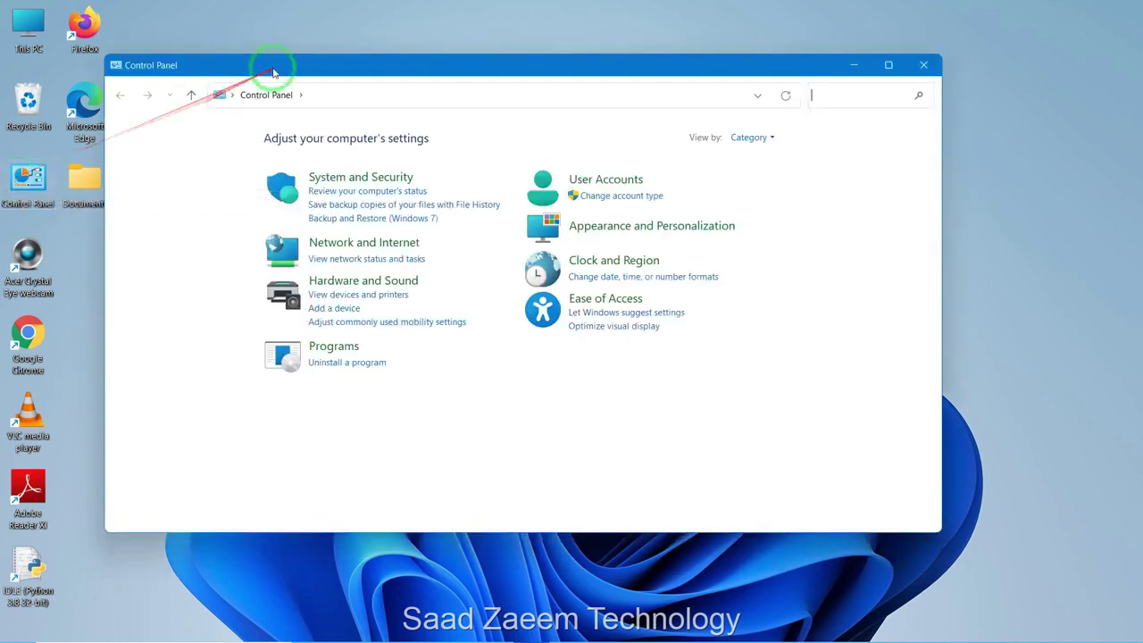
left_click_drag(272, 65, 320, 61)
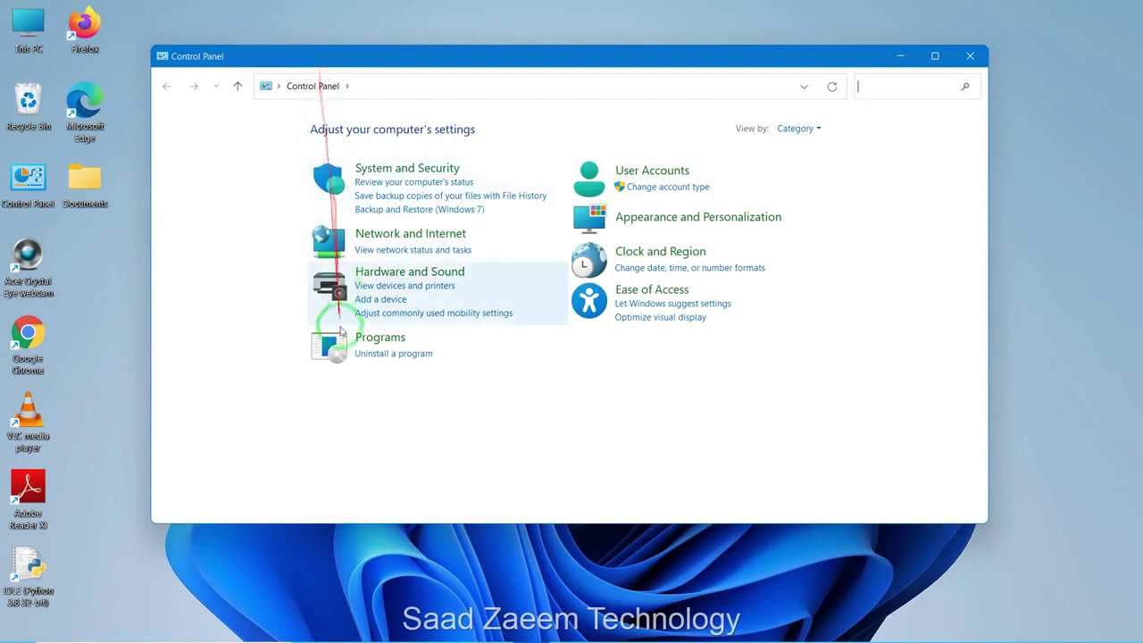
Step: Open Programs and Features and select Adobe Reader XI
left_click(389, 357)
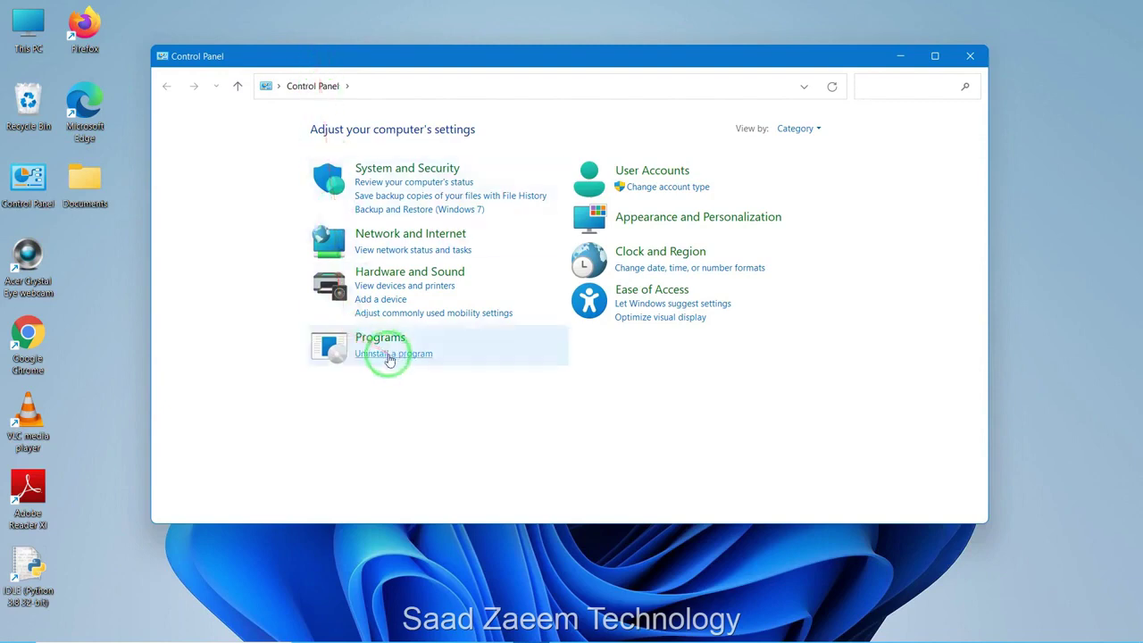
left_click(389, 356)
scroll(387, 308, "down", 4)
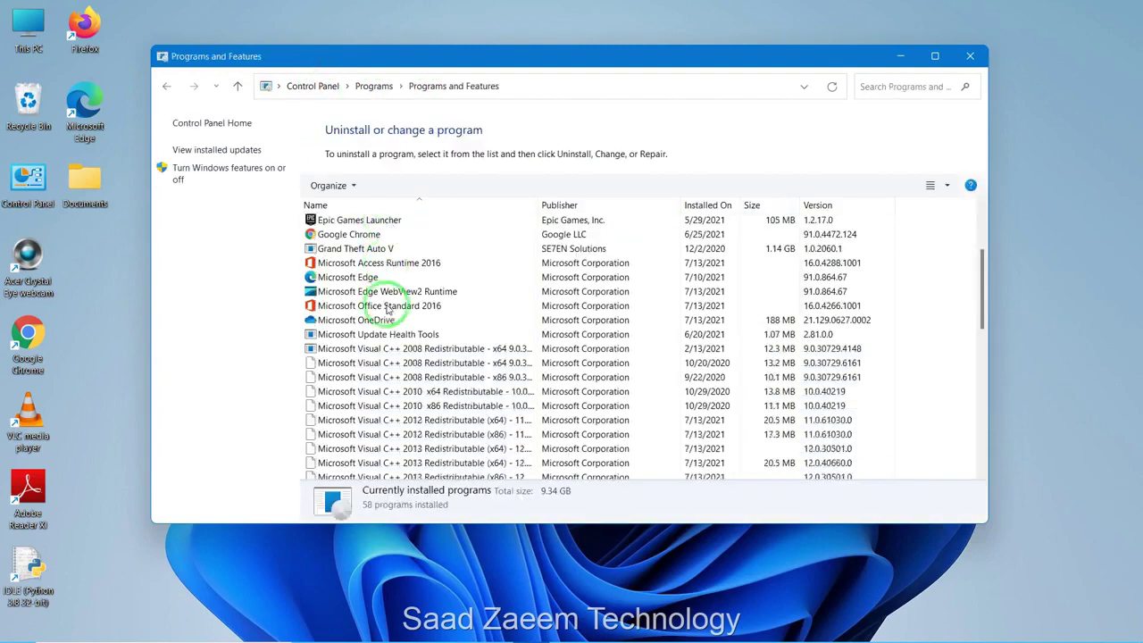
scroll(387, 310, "down", 5)
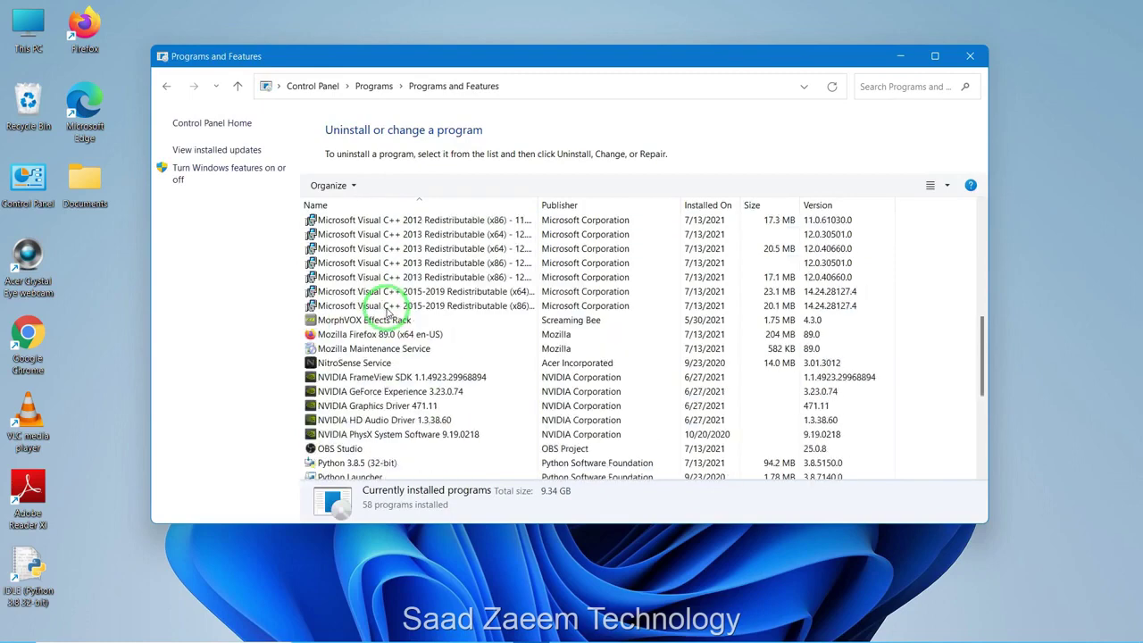
scroll(386, 310, "up", 10)
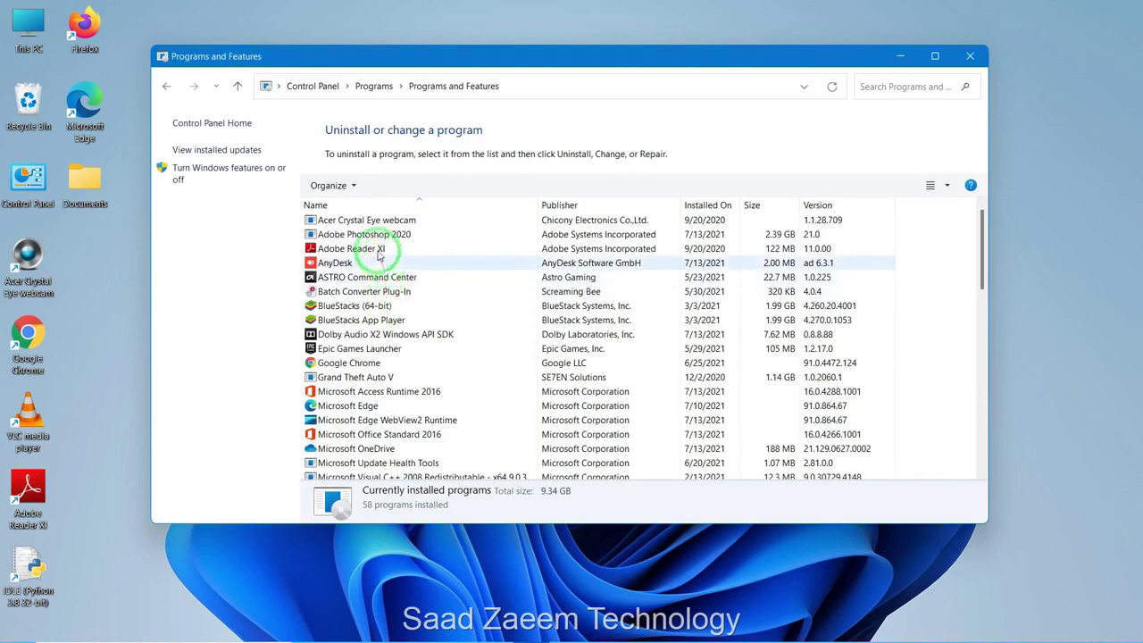
left_click(376, 249)
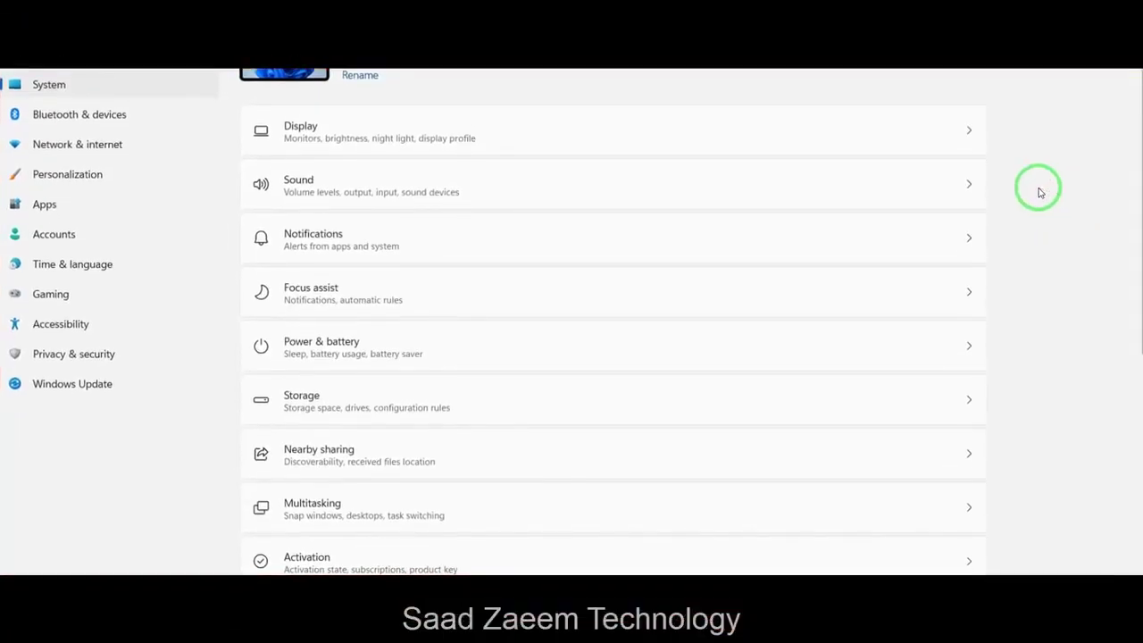
left_click(75, 211)
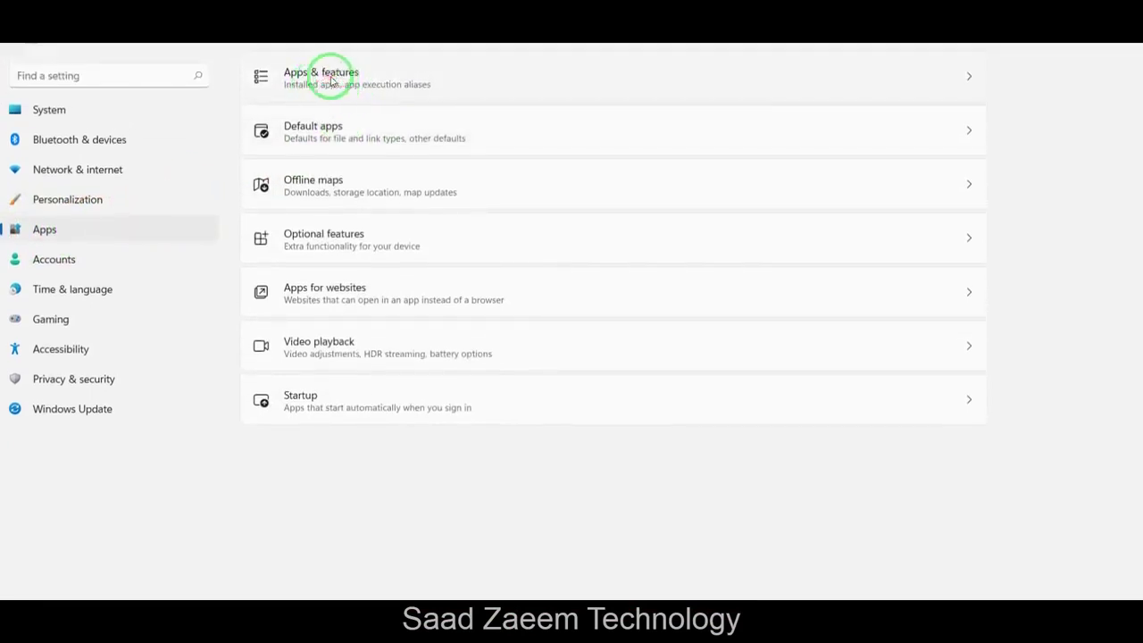
left_click(328, 85)
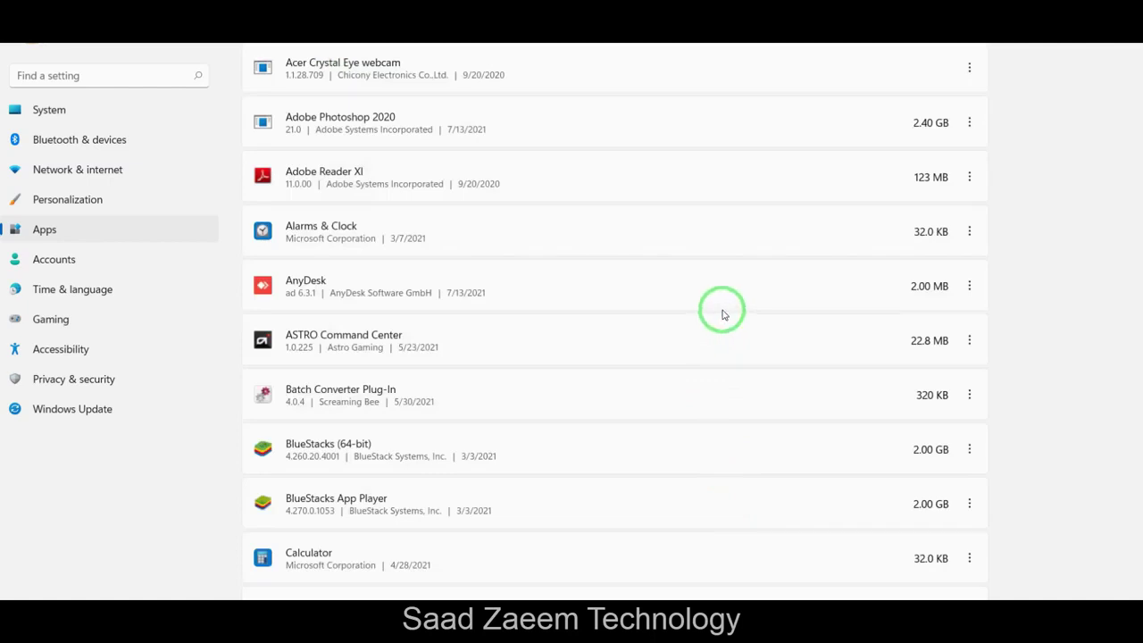
scroll(701, 302, "down", 2)
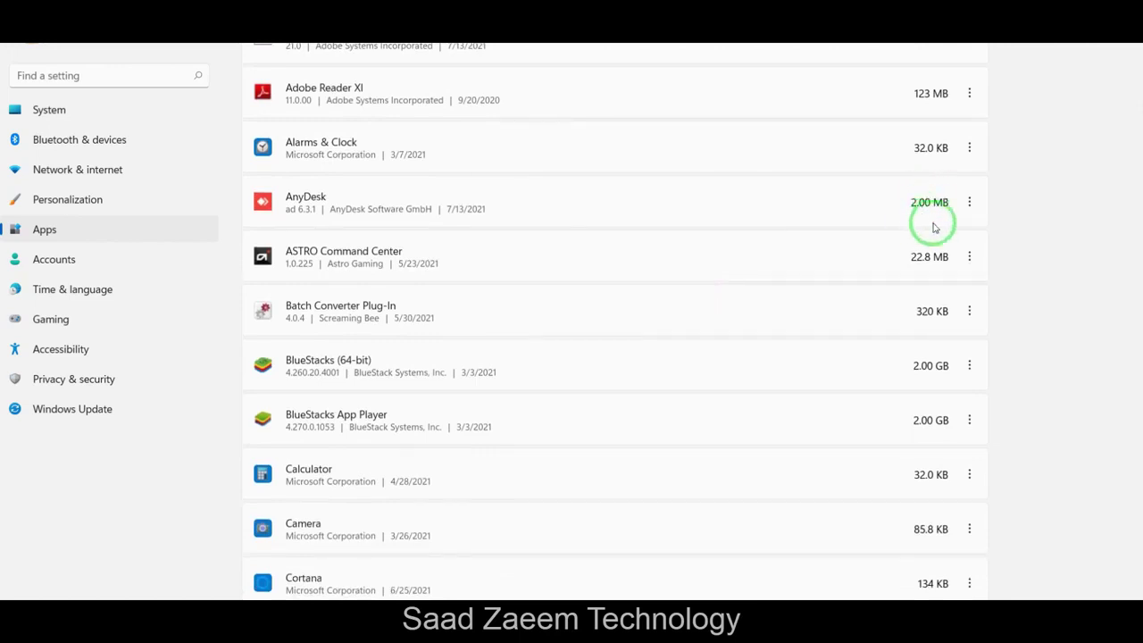
left_click(971, 260)
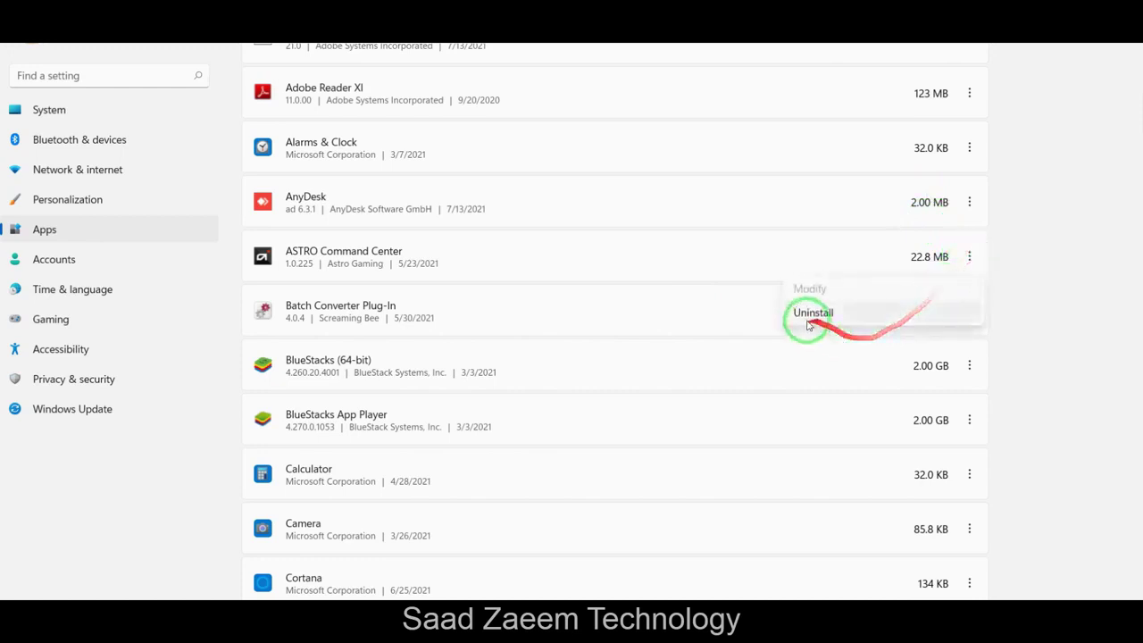
left_click(735, 268)
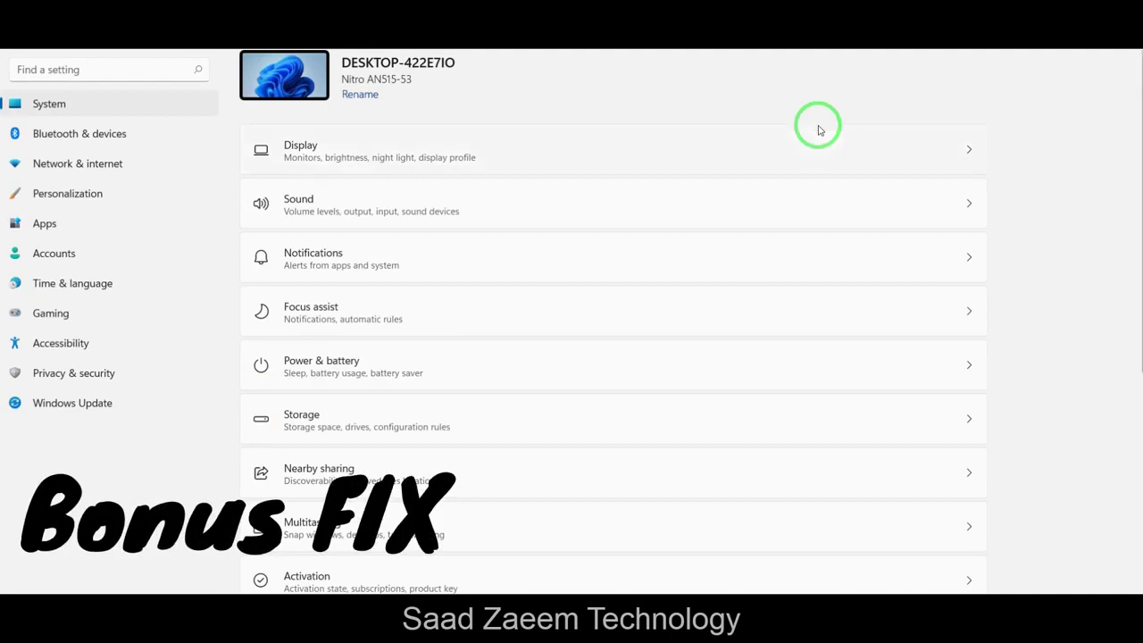
Step: Switch the Game Mode toggle to On under Settings' Gaming section
left_click(29, 313)
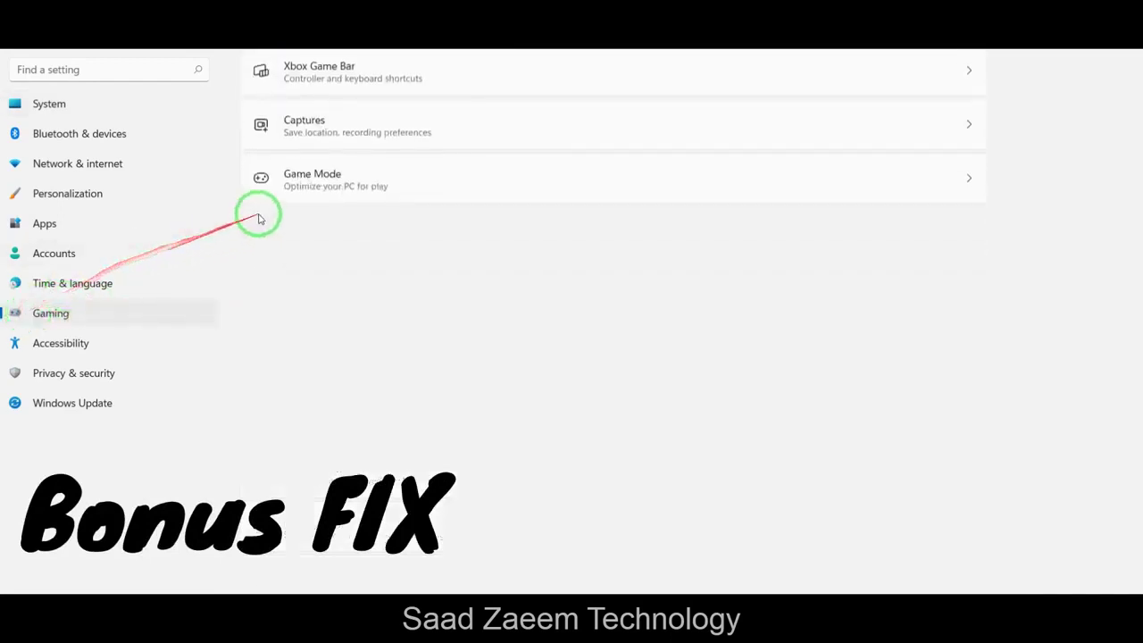
left_click(312, 178)
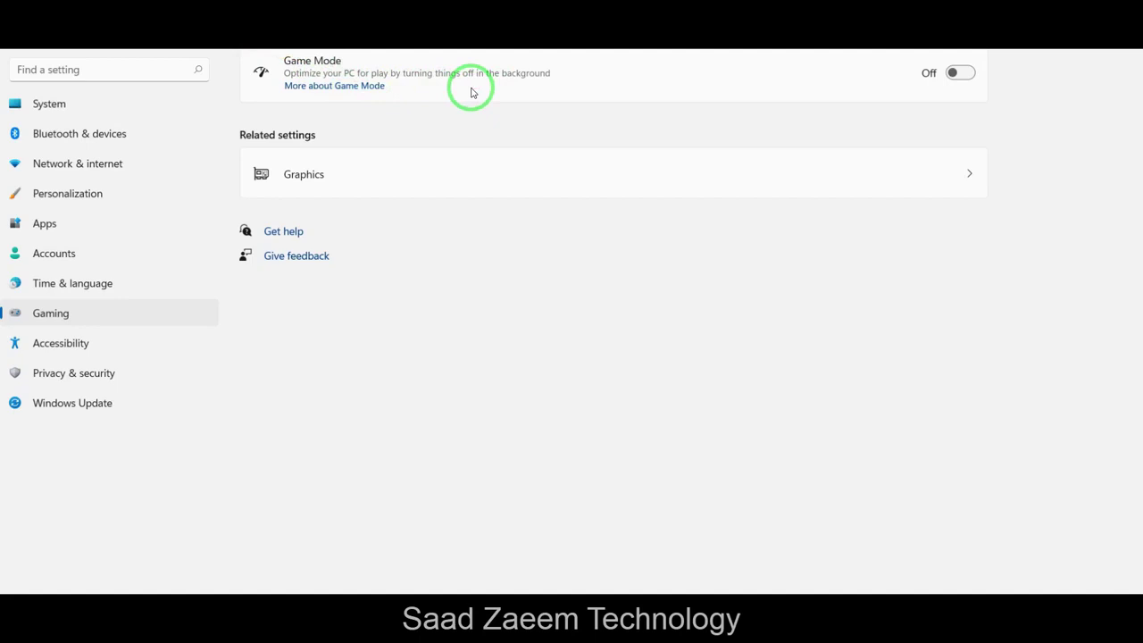
left_click(956, 73)
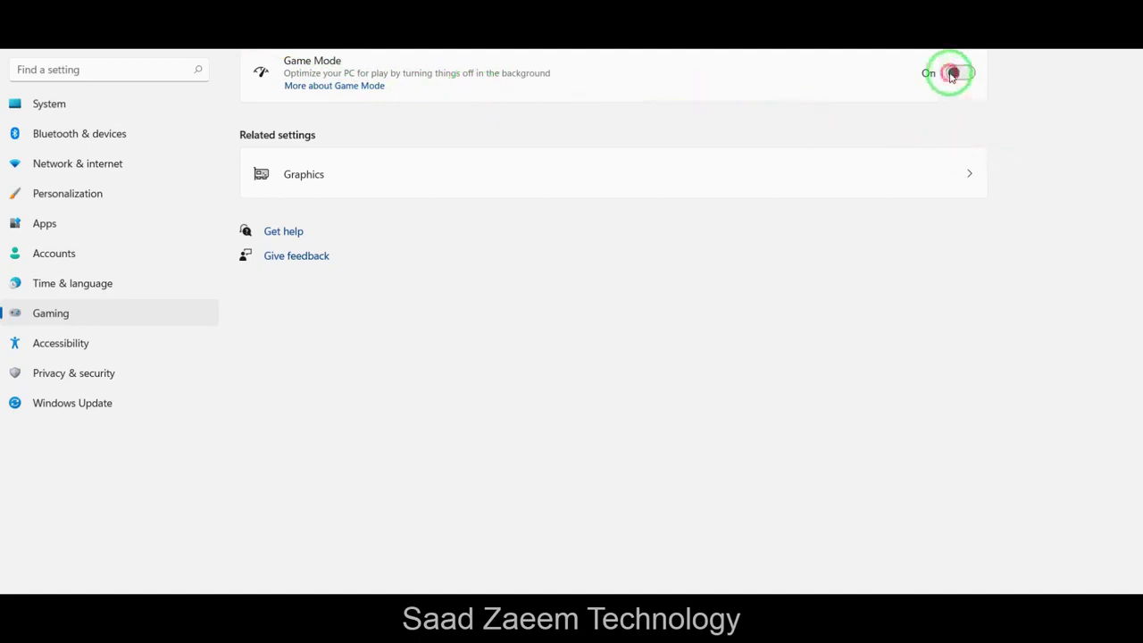